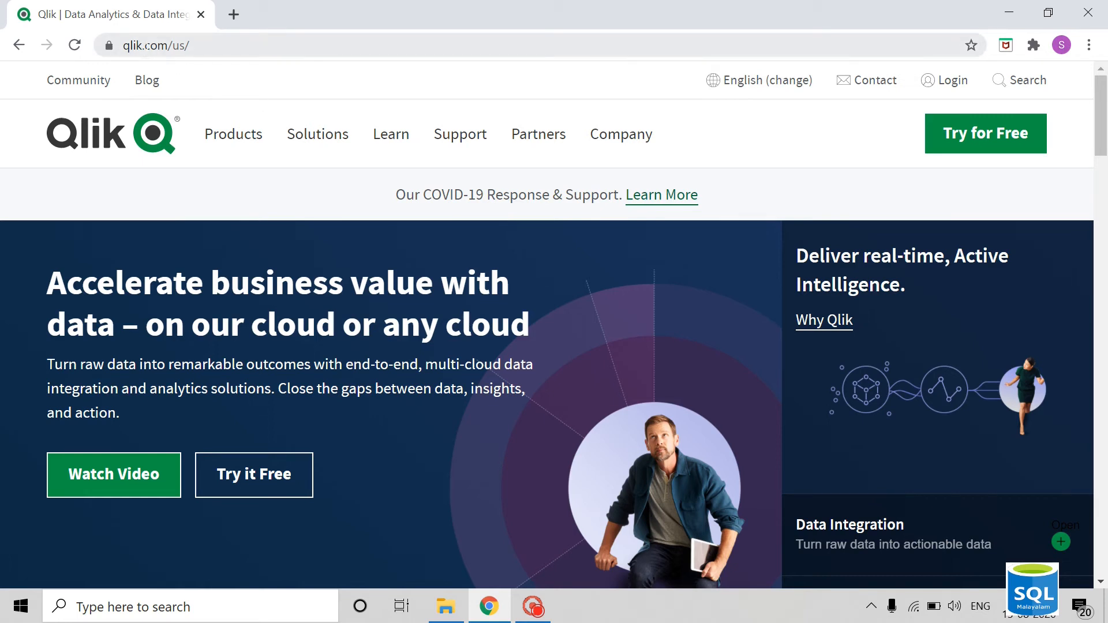
Open the Qlik Download Site from the customer support downloads and dismiss its welcome message.
mouse_move(460, 144)
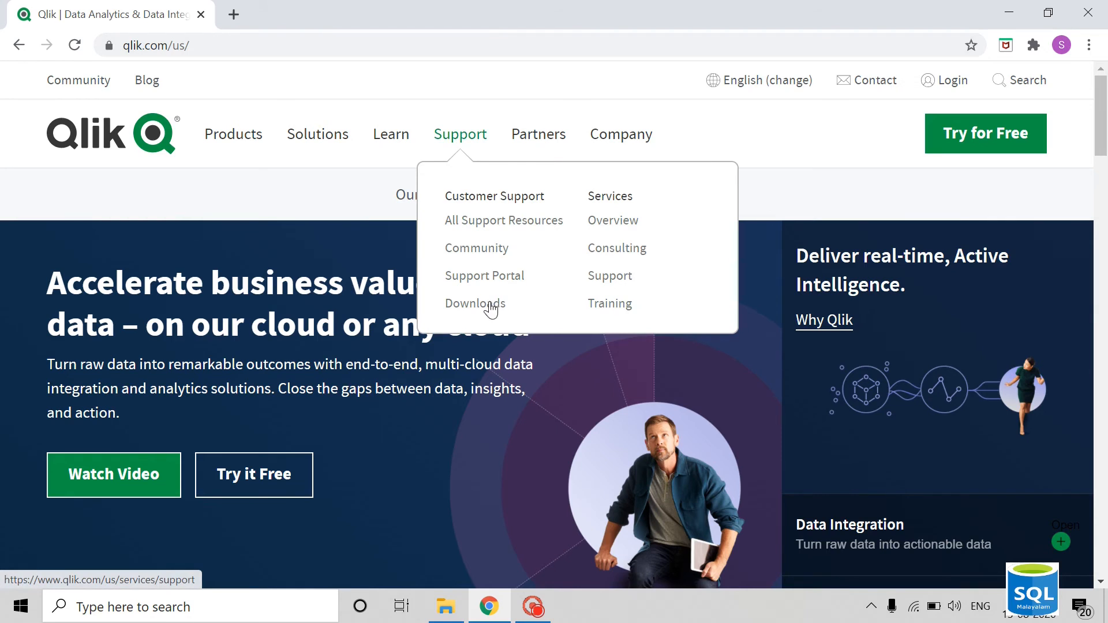
left_click(221, 292)
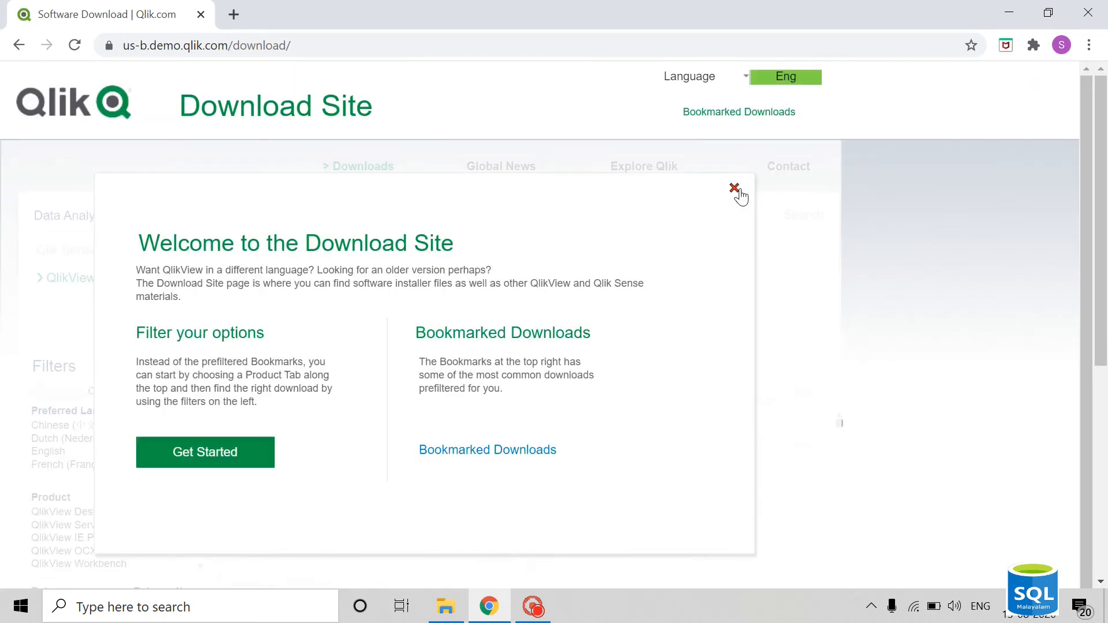
left_click(734, 189)
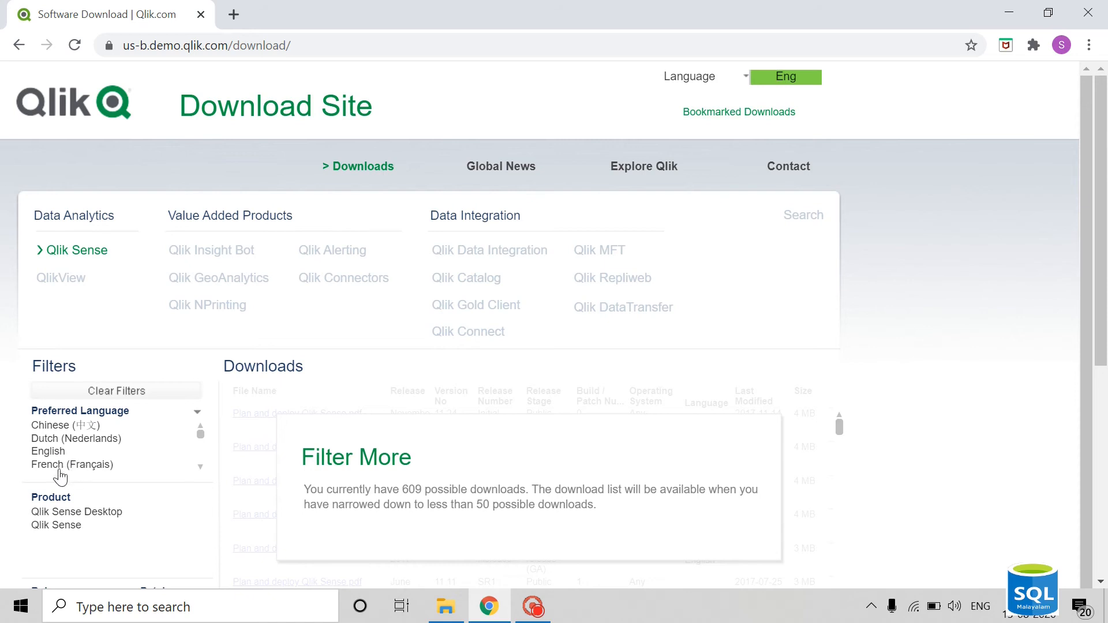
Filter the downloads to language English, product Qlik Sense and release February 2020.
left_click(49, 454)
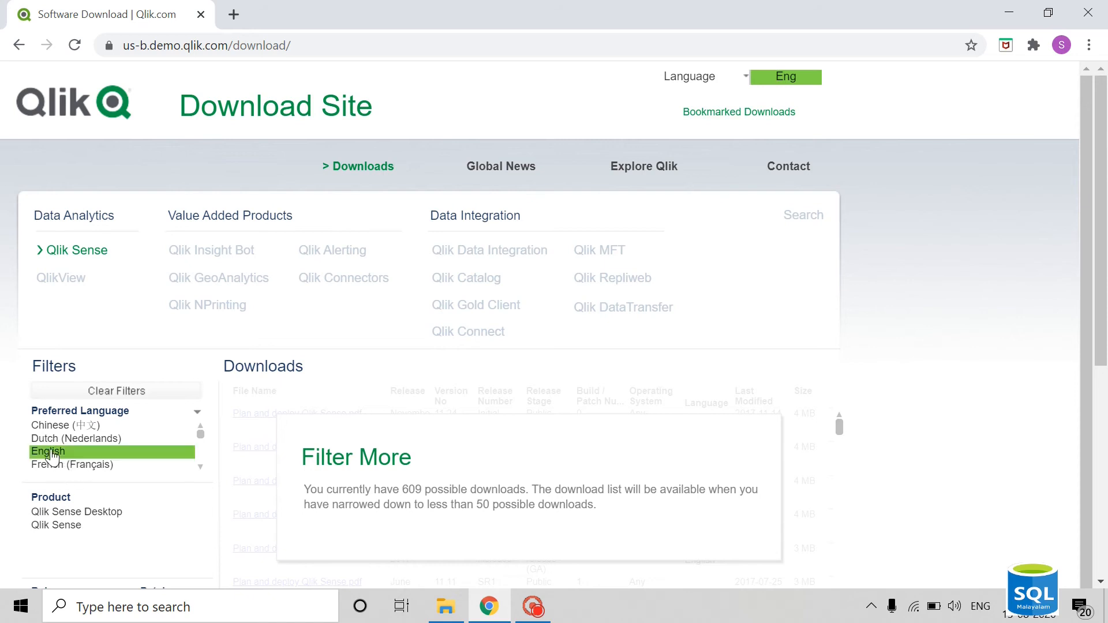
left_click(60, 528)
scroll(106, 495, "down", 2)
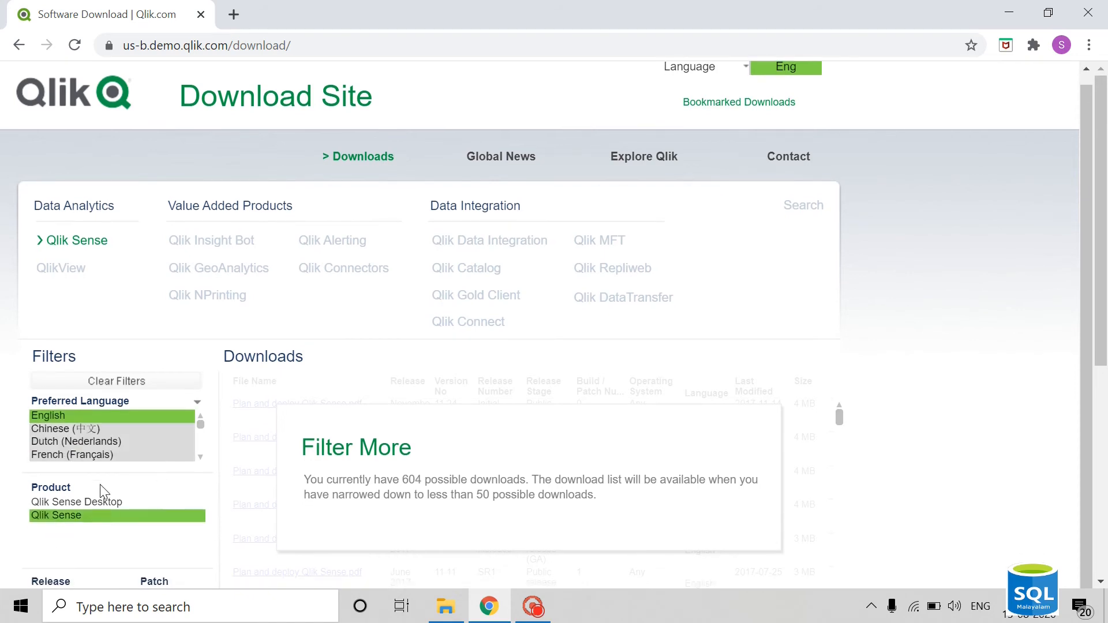
scroll(120, 465, "down", 3)
scroll(70, 374, "down", 3)
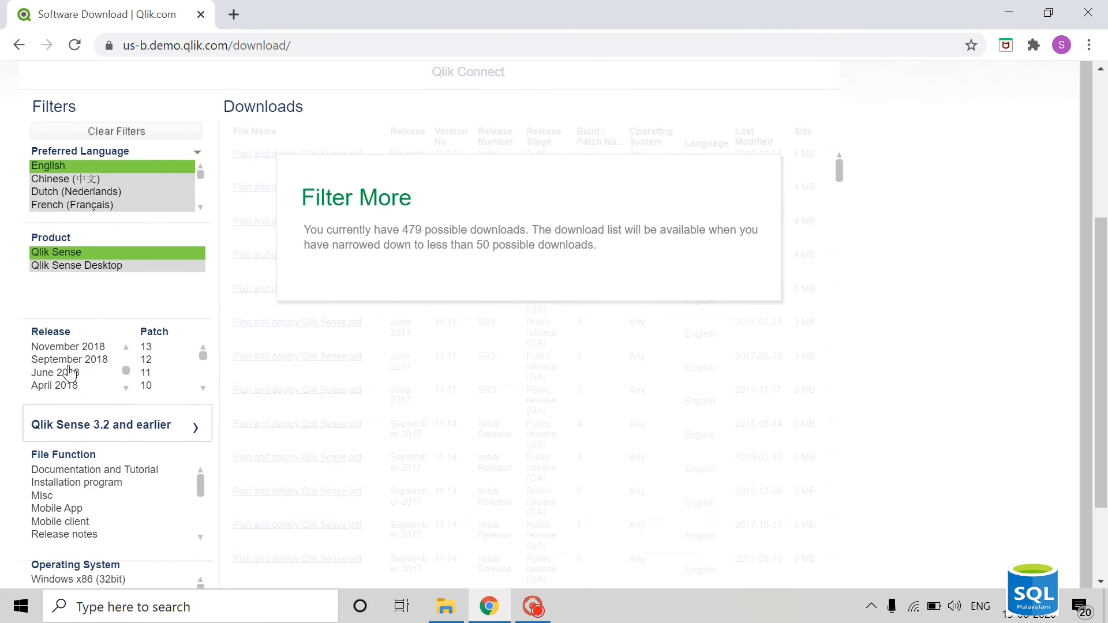
scroll(69, 374, "up", 3)
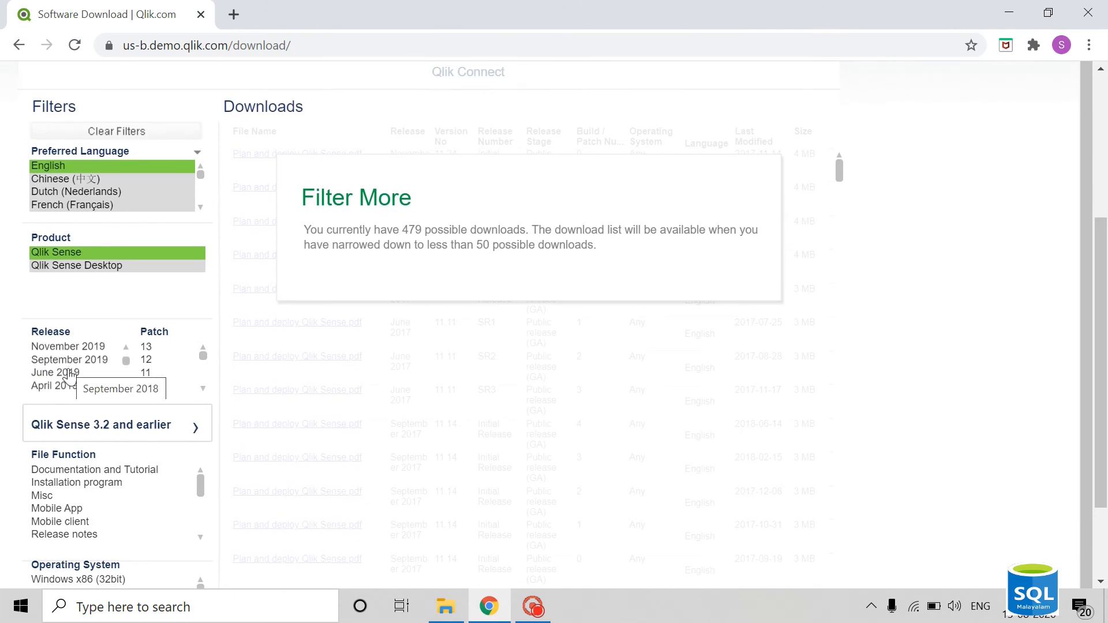
scroll(70, 377, "up", 2)
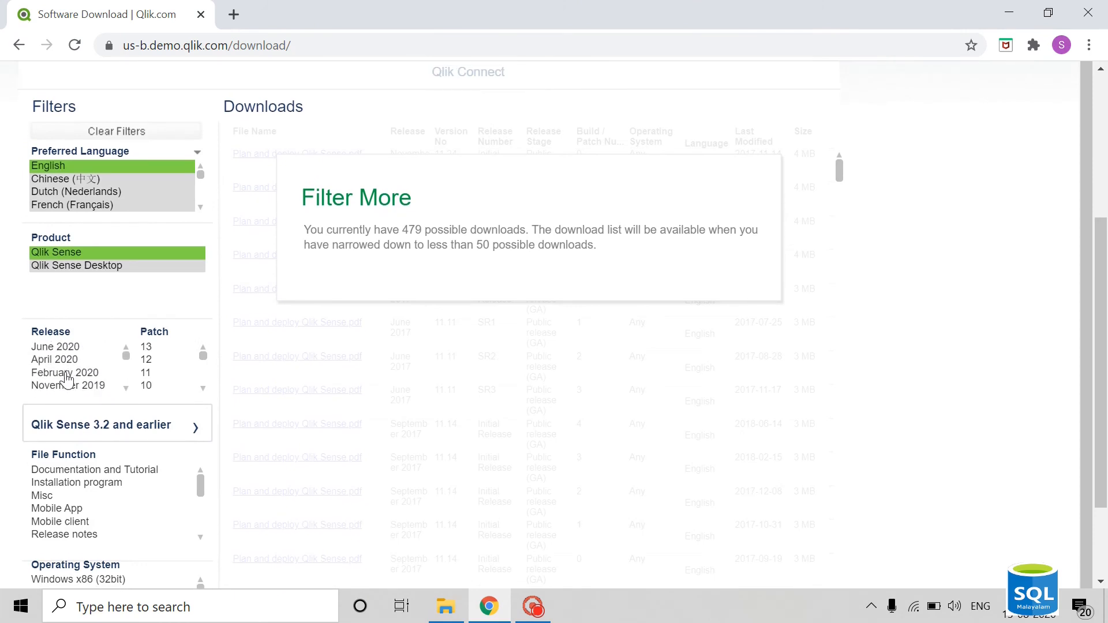
left_click(67, 379)
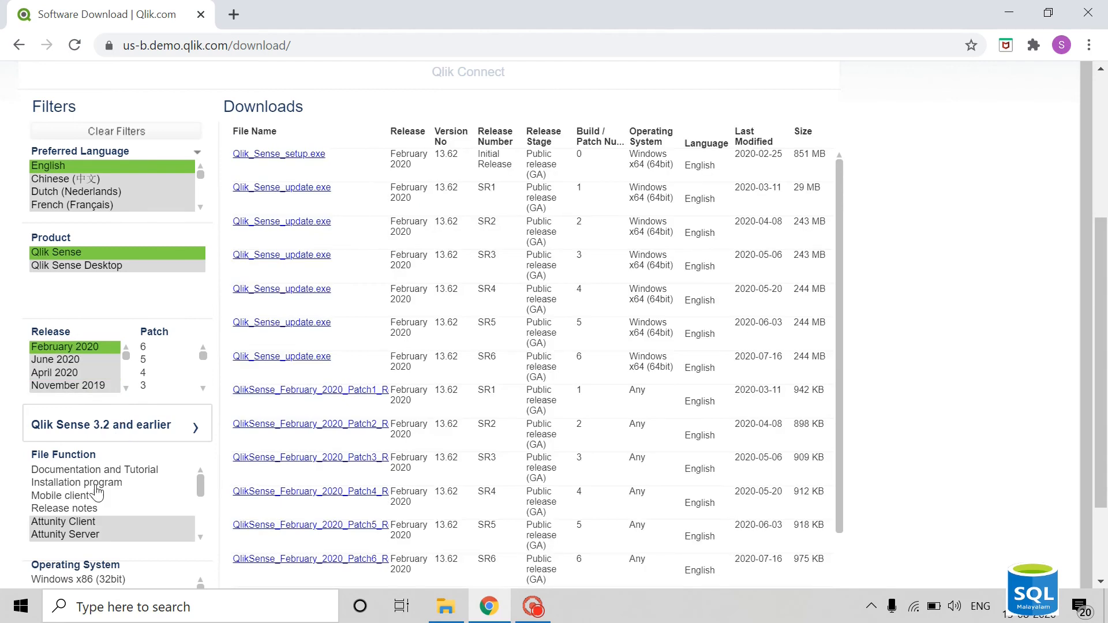
Filter the operating system to Windows x64 (64bit) and download the February 2020 initial release of Qlik_Sense_setup.exe.
scroll(171, 424, "down", 1)
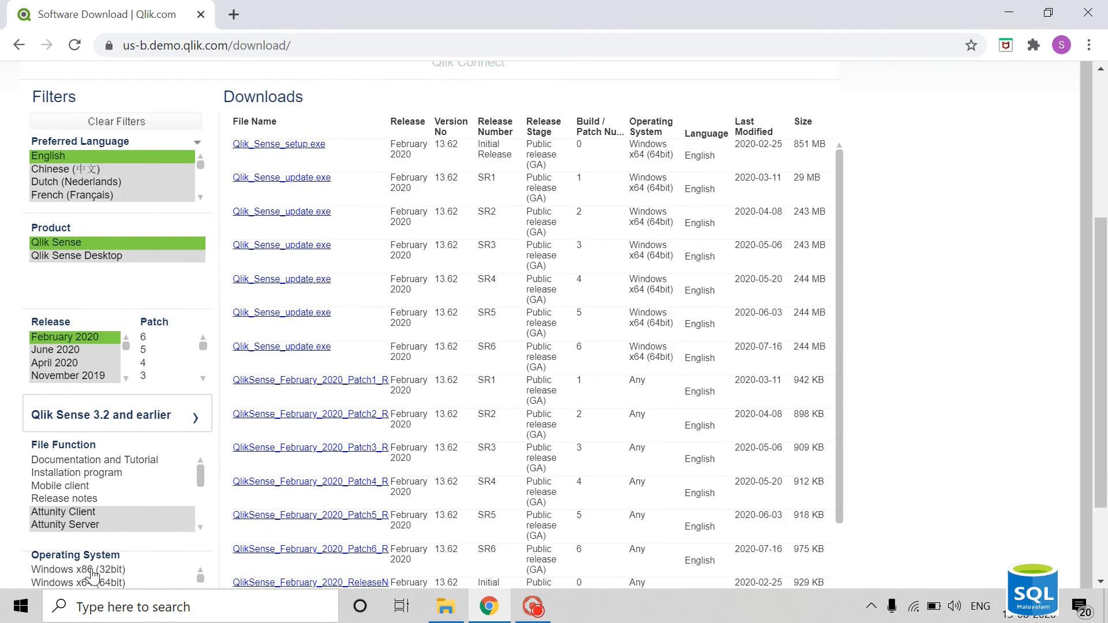
scroll(182, 563, "down", 2)
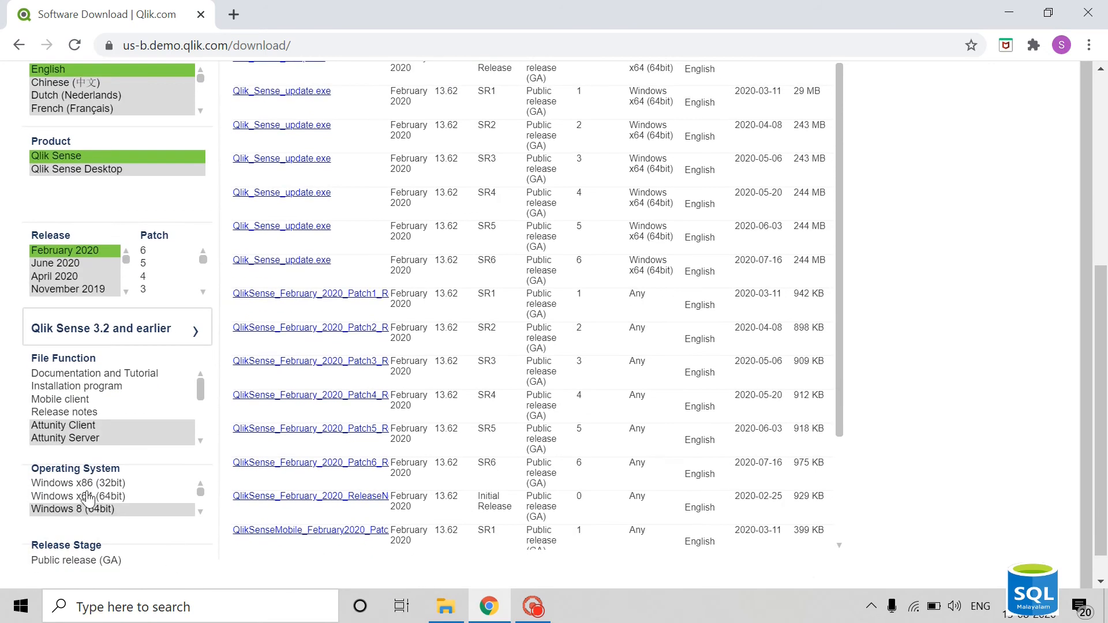
left_click(80, 497)
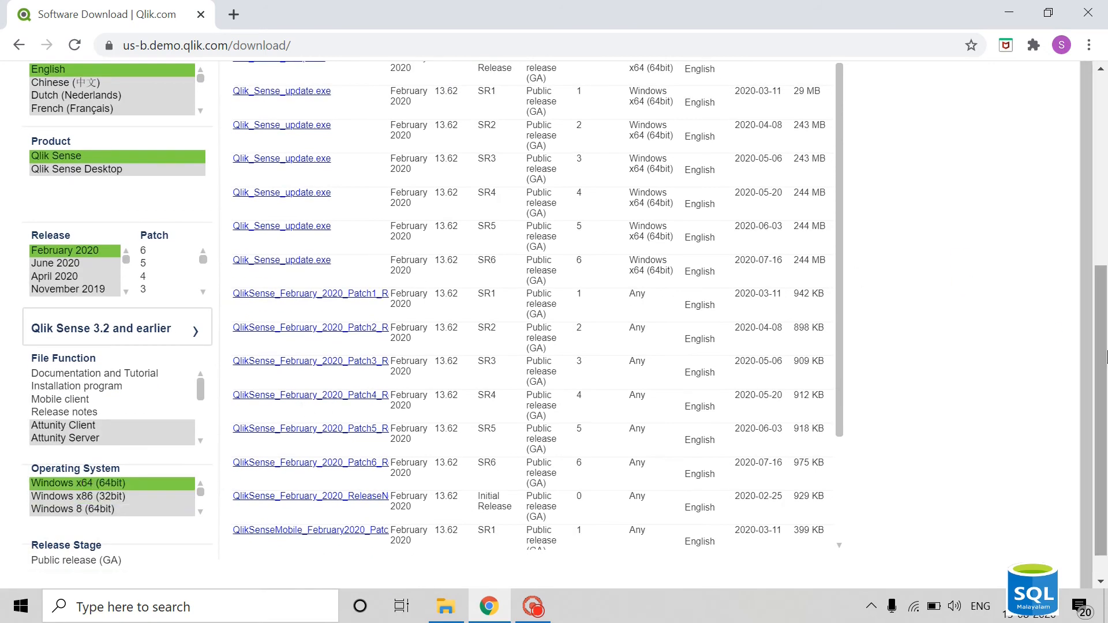
left_click_drag(1106, 344, 1105, 271)
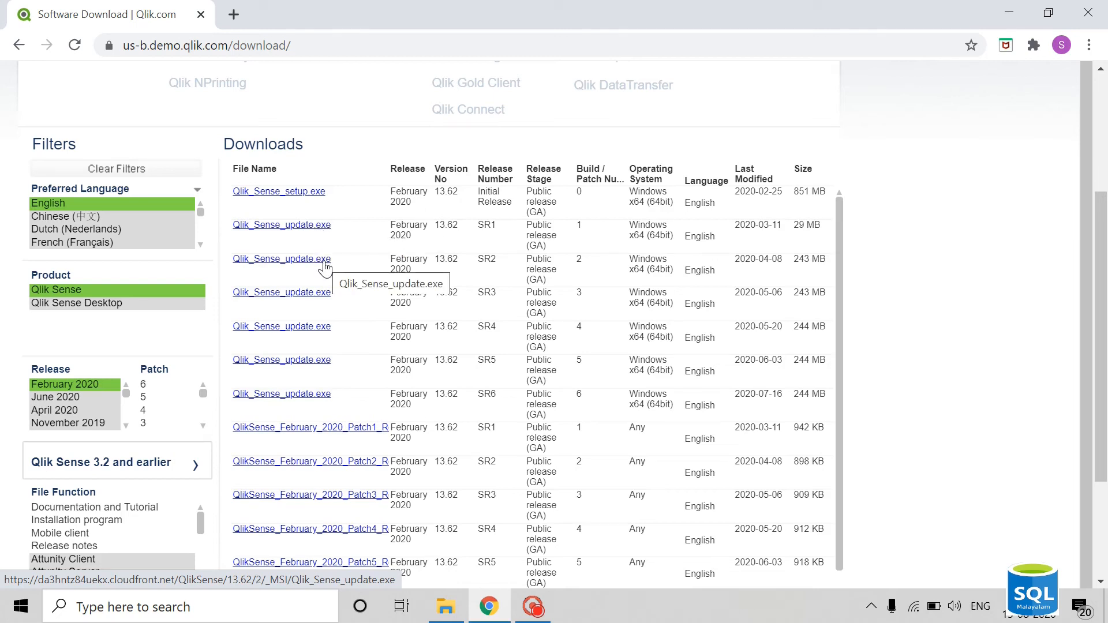
left_click(304, 197)
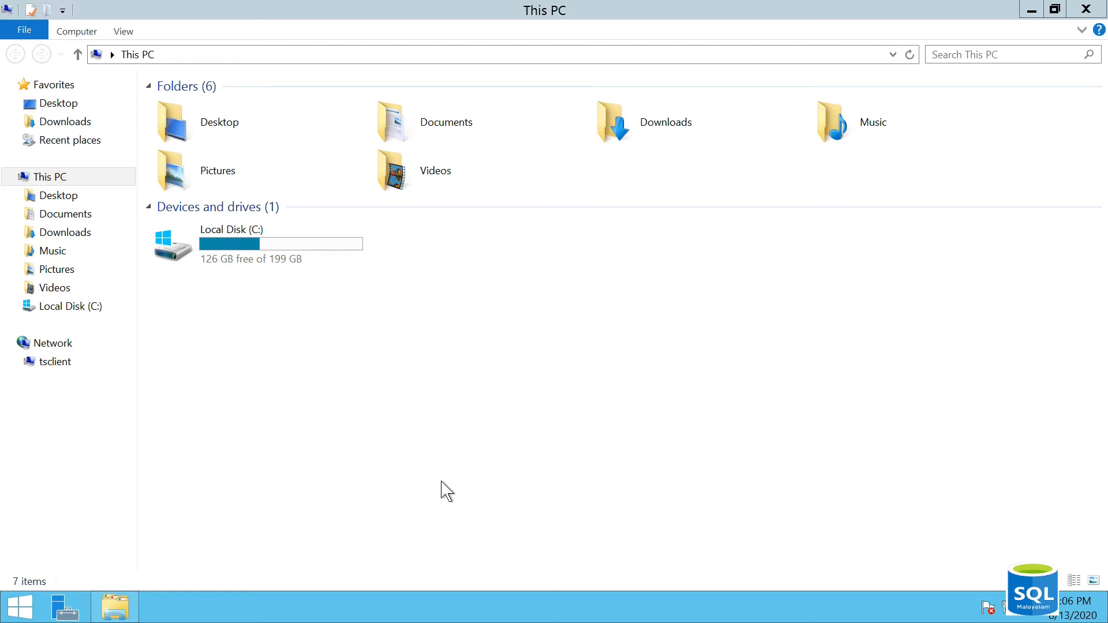
On the server, open Computer Management and start creating a new user under Local Users and Groups.
key("super+x")
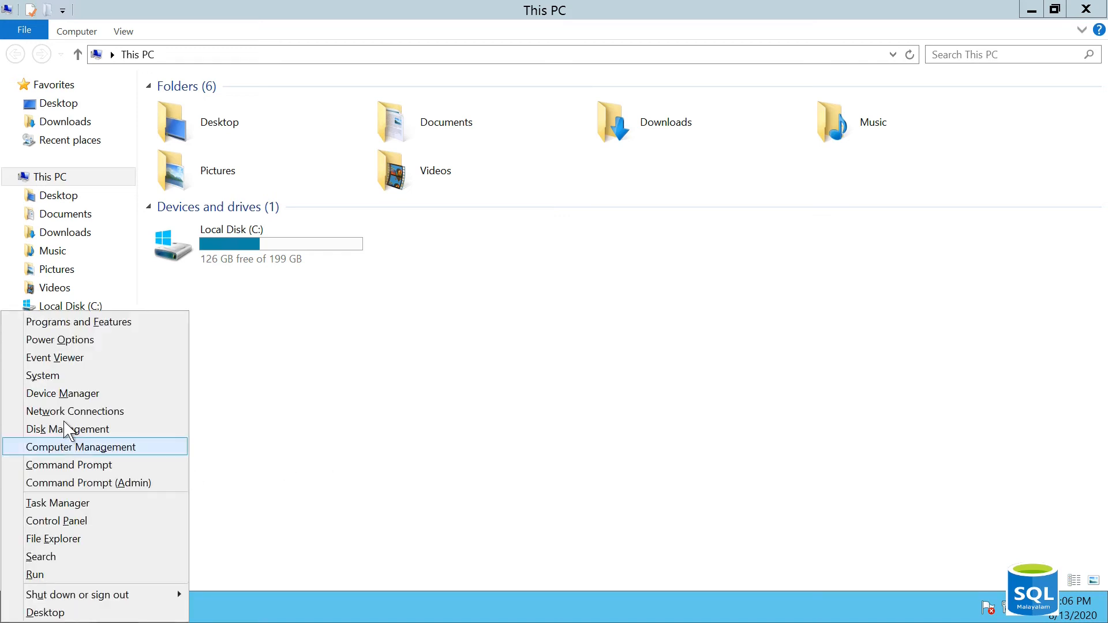
left_click(76, 449)
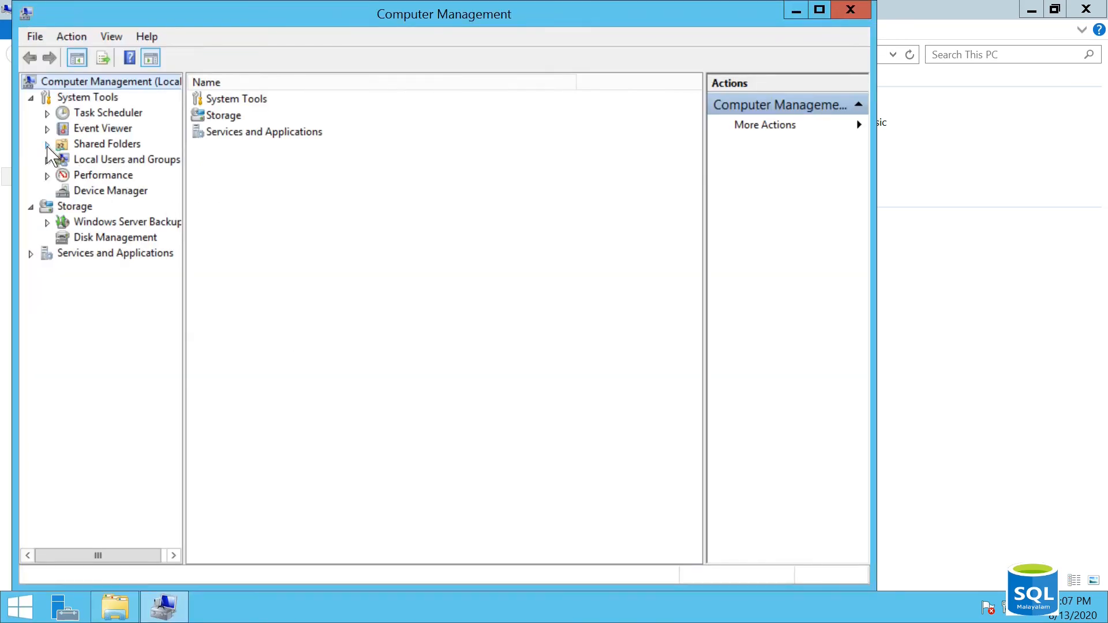
left_click(47, 160)
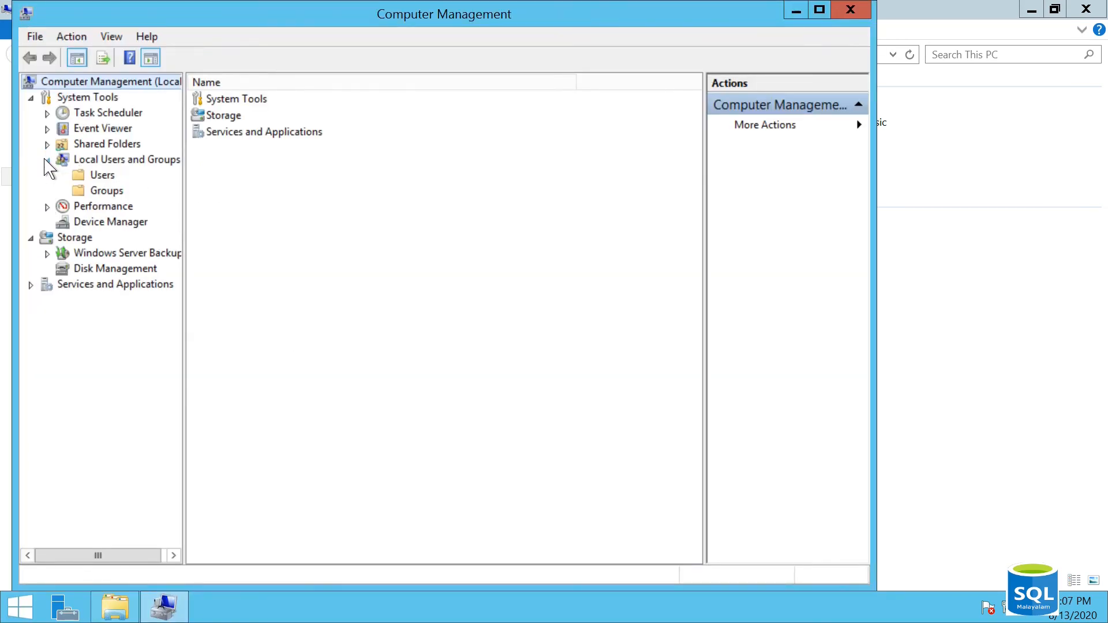
right_click(120, 178)
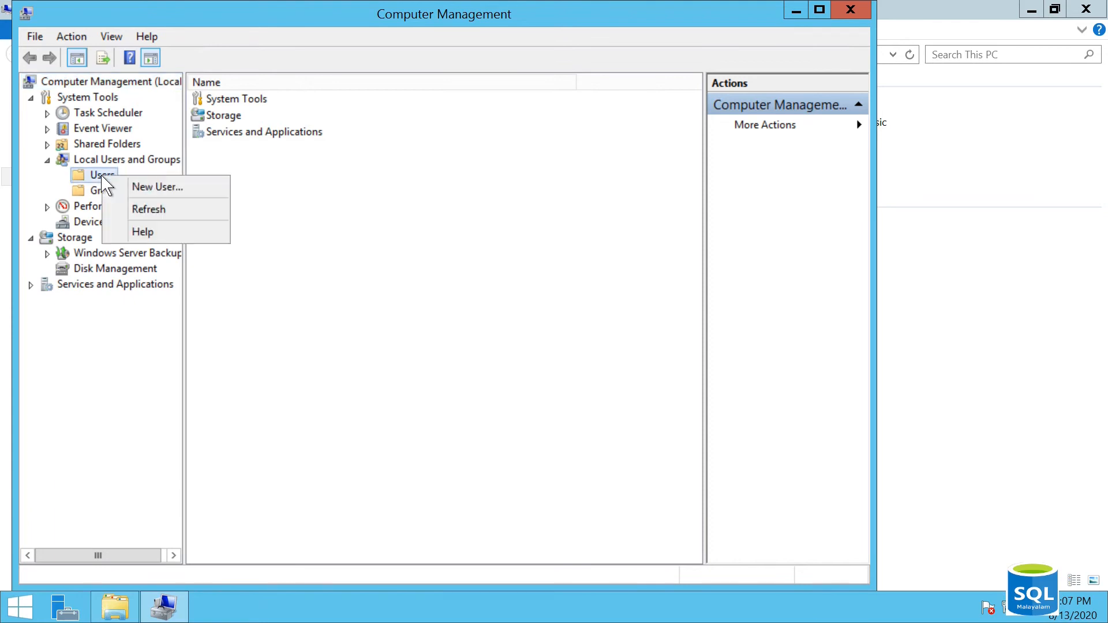
left_click(177, 187)
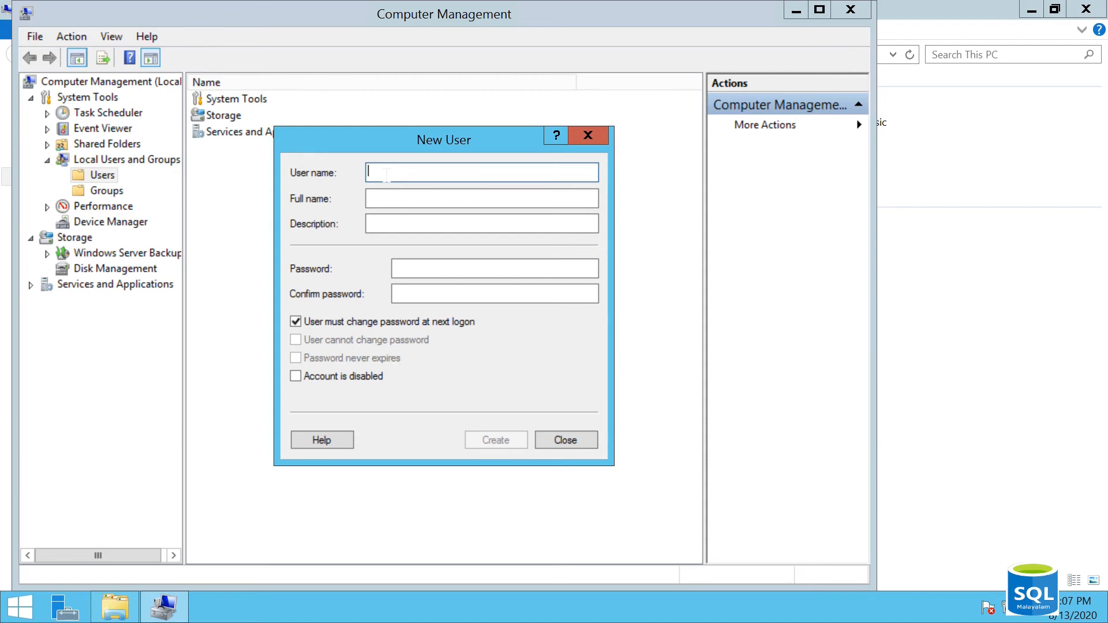
Enter quser as the user name, fill in and confirm the account password, clear the forced password change and set the password to never expire.
type("quser")
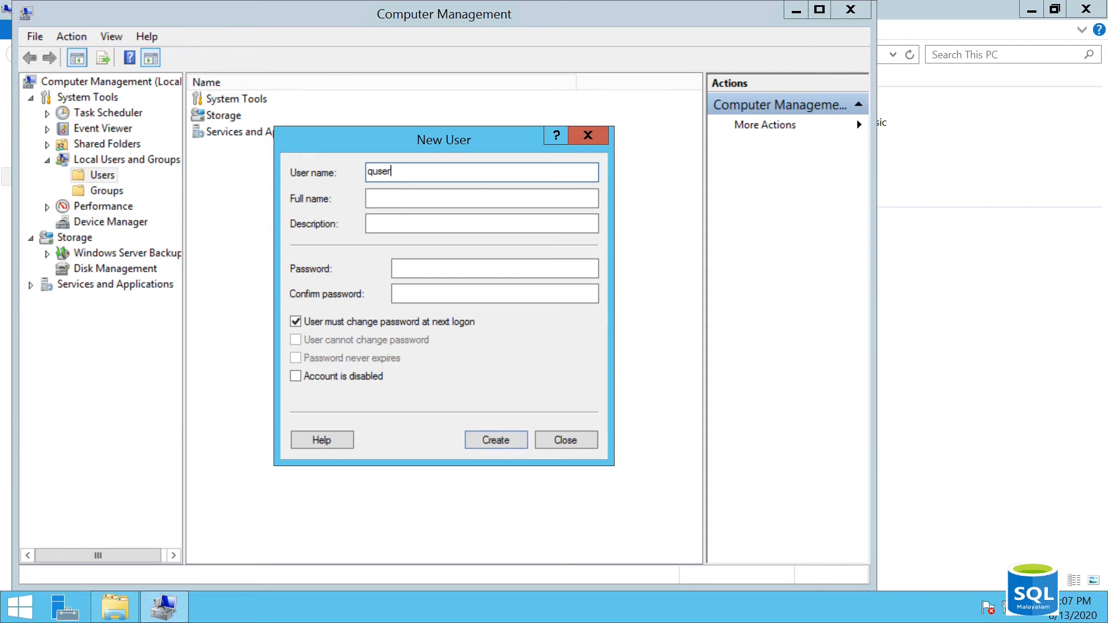
left_click(399, 224)
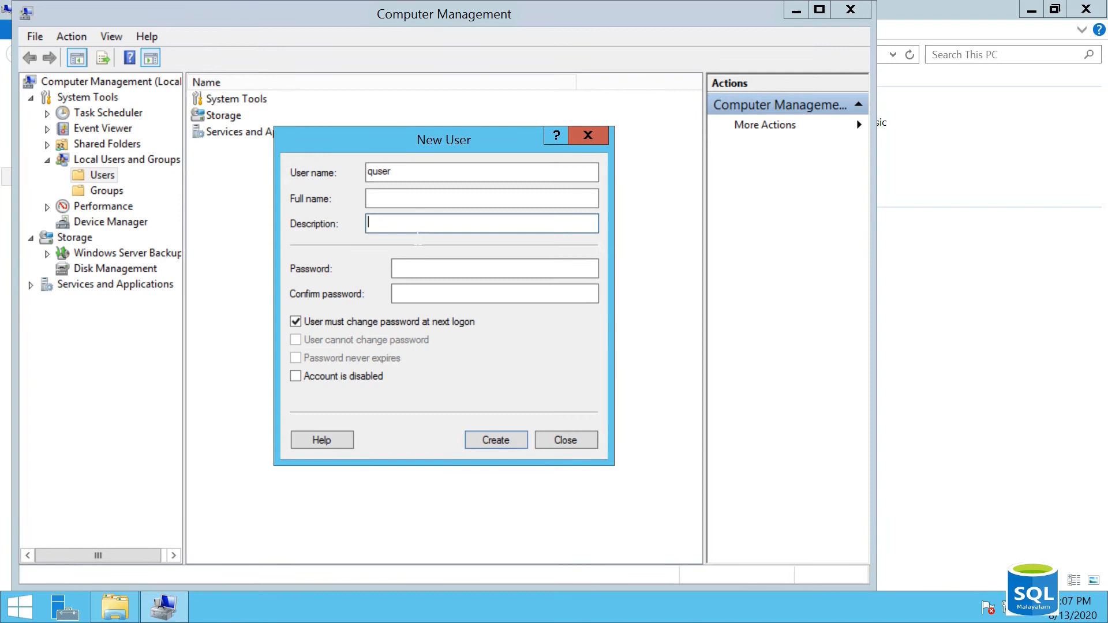
left_click(415, 266)
type("******")
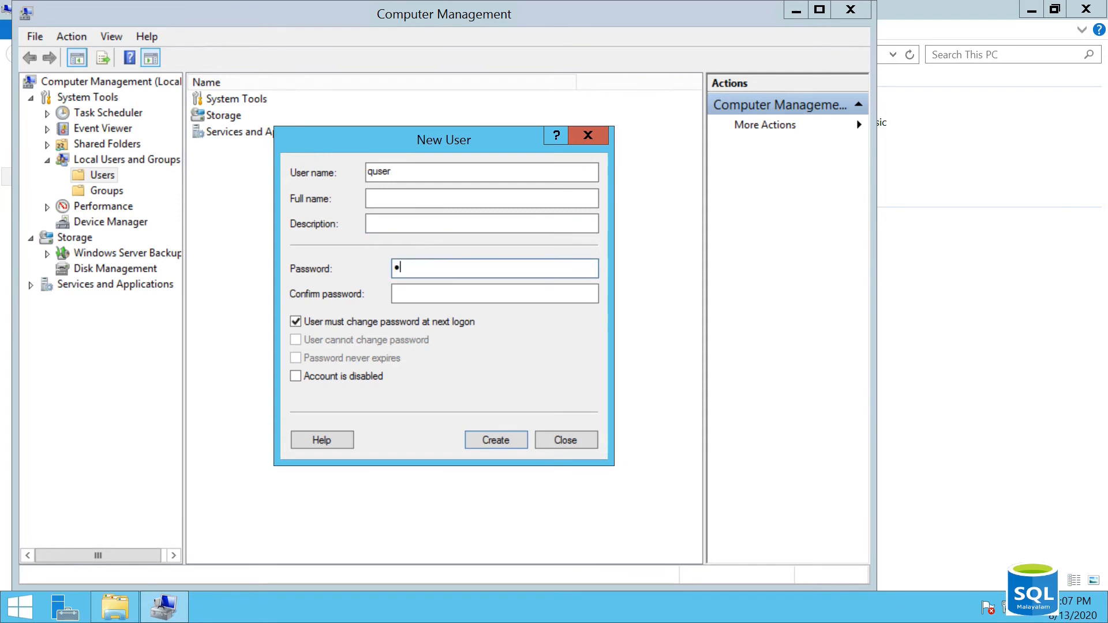
type("****")
left_click(418, 297)
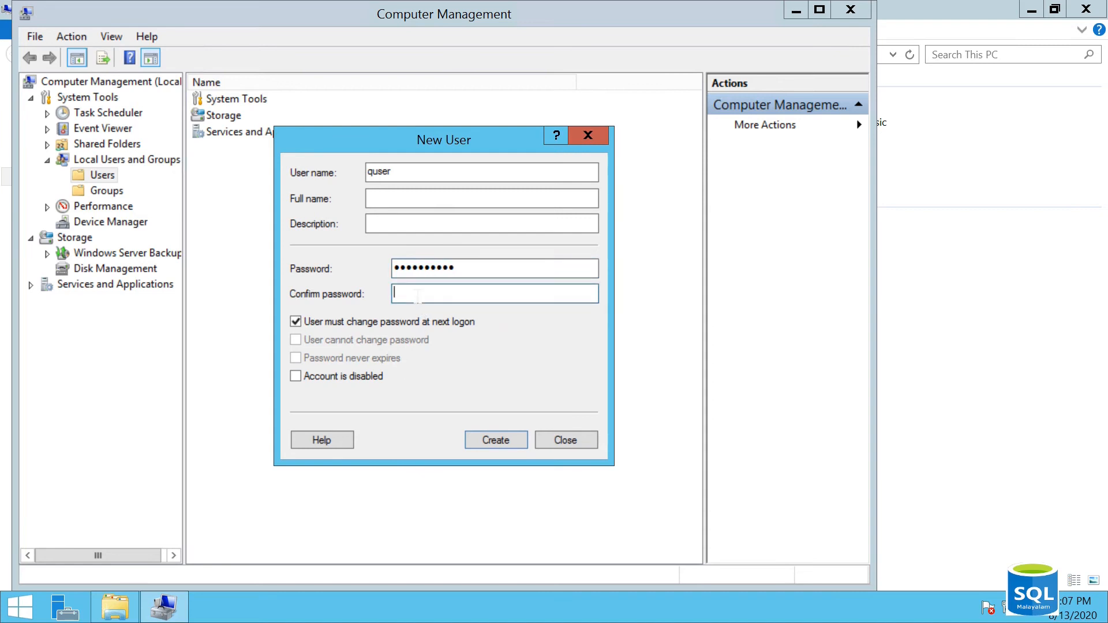
type("**********")
left_click(324, 328)
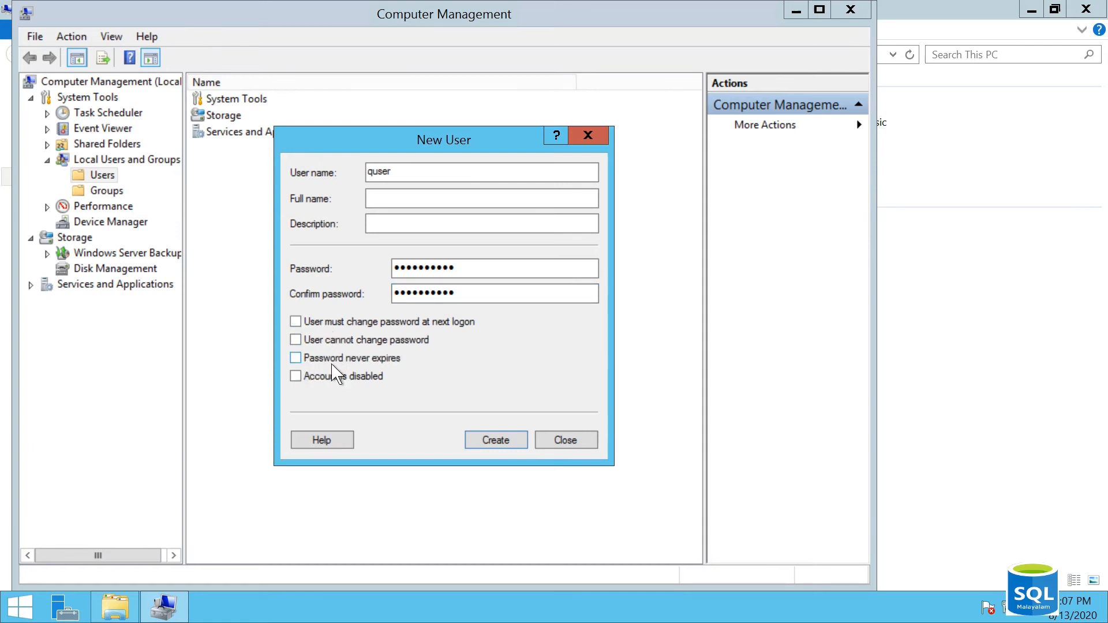
left_click(296, 359)
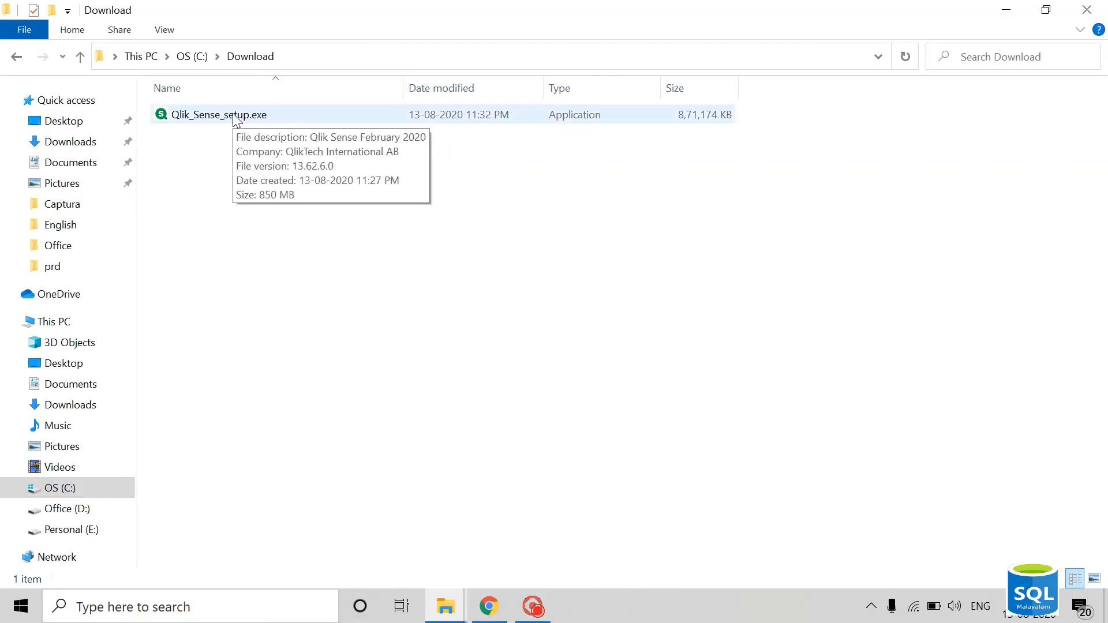
Launch Qlik_Sense_setup.exe from the C: Download folder, start the installation and accept the license agreement.
right_click(201, 115)
left_click(243, 149)
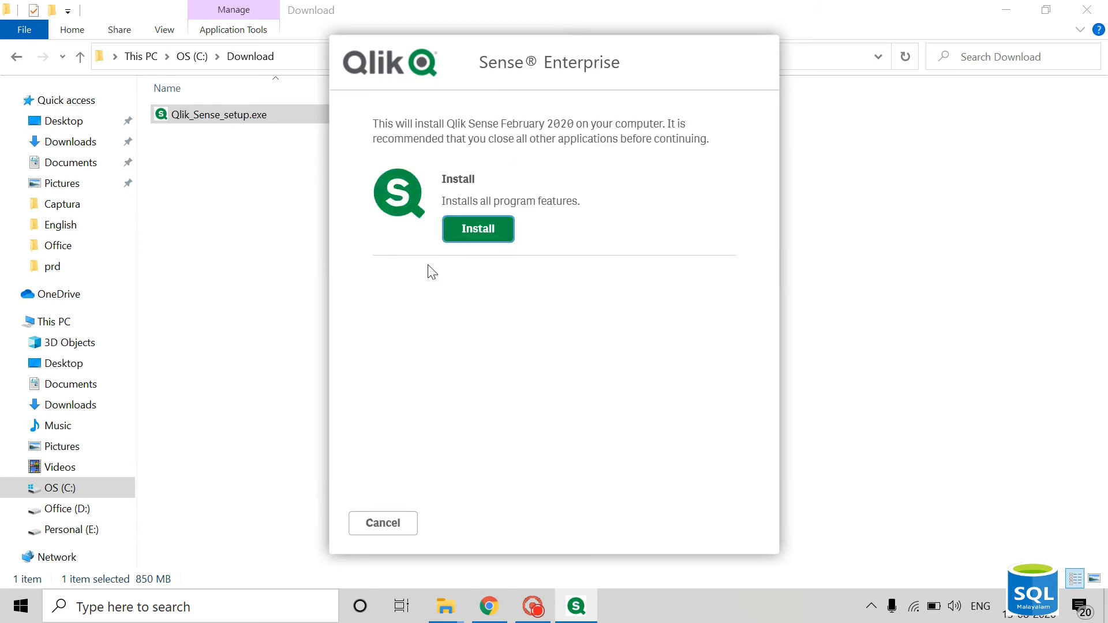
left_click(473, 227)
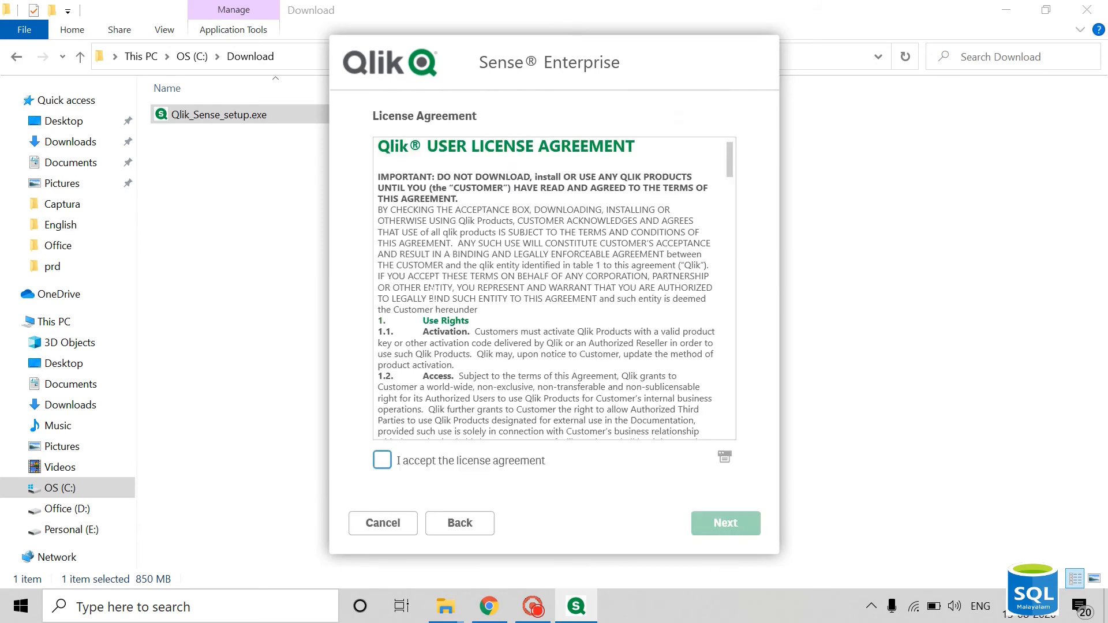
left_click(383, 460)
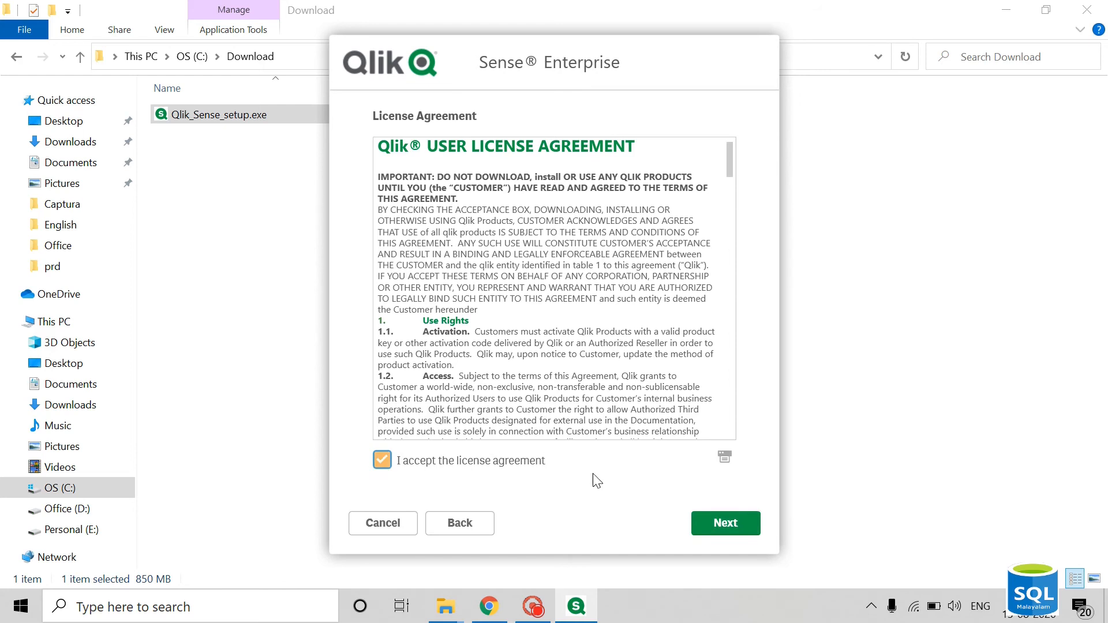
left_click(726, 523)
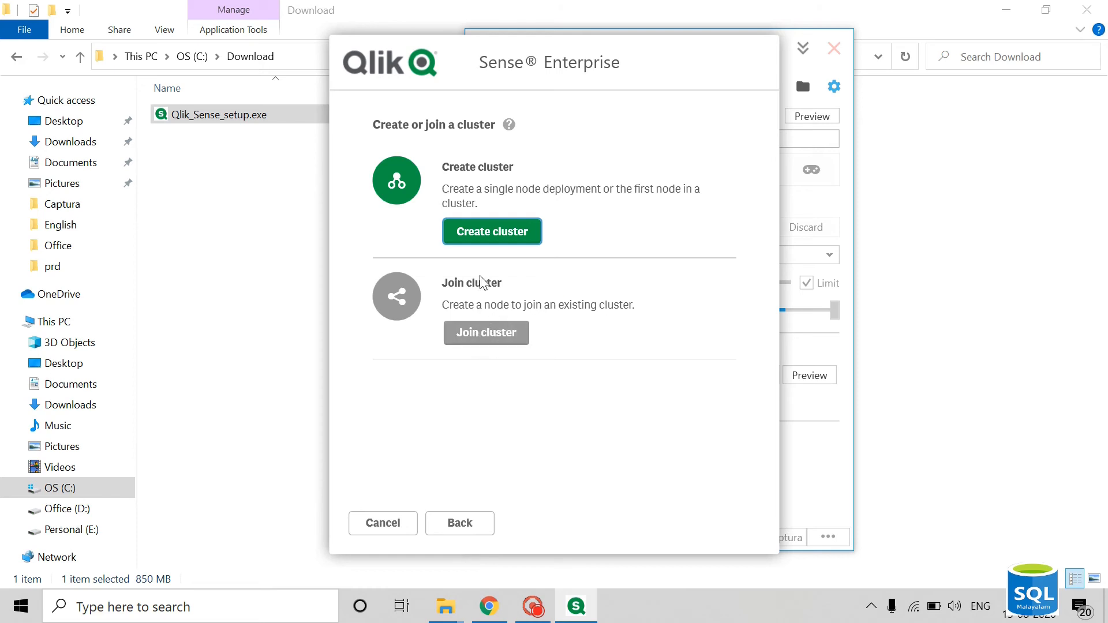
Choose to create a new cluster and accept ip-172-27-232-170.ec2.internal as this machine's address.
left_click(483, 233)
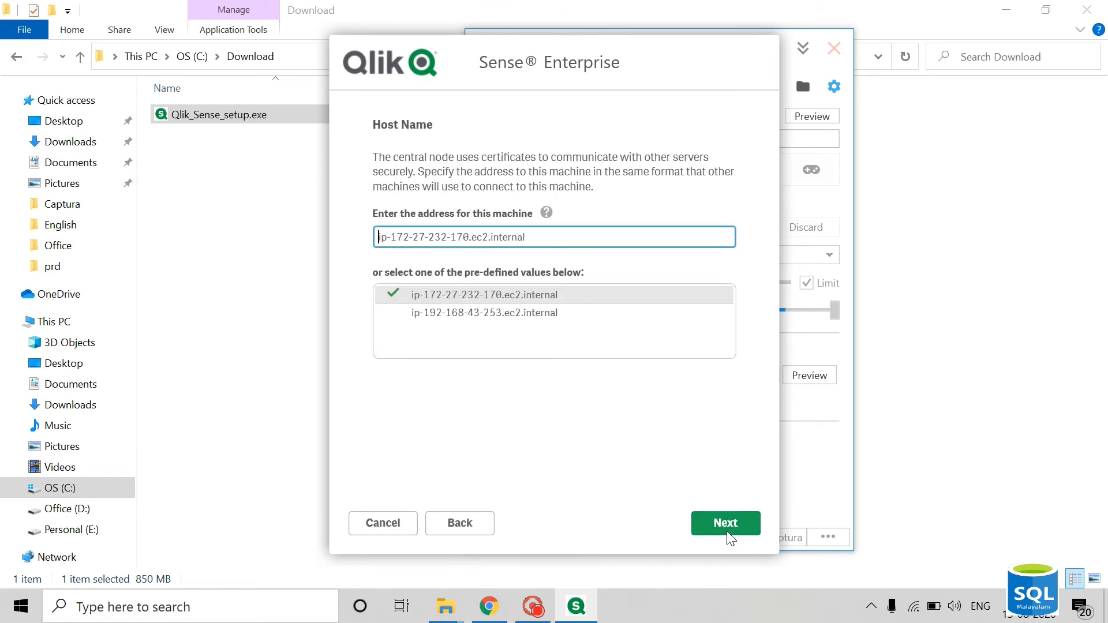
left_click(705, 524)
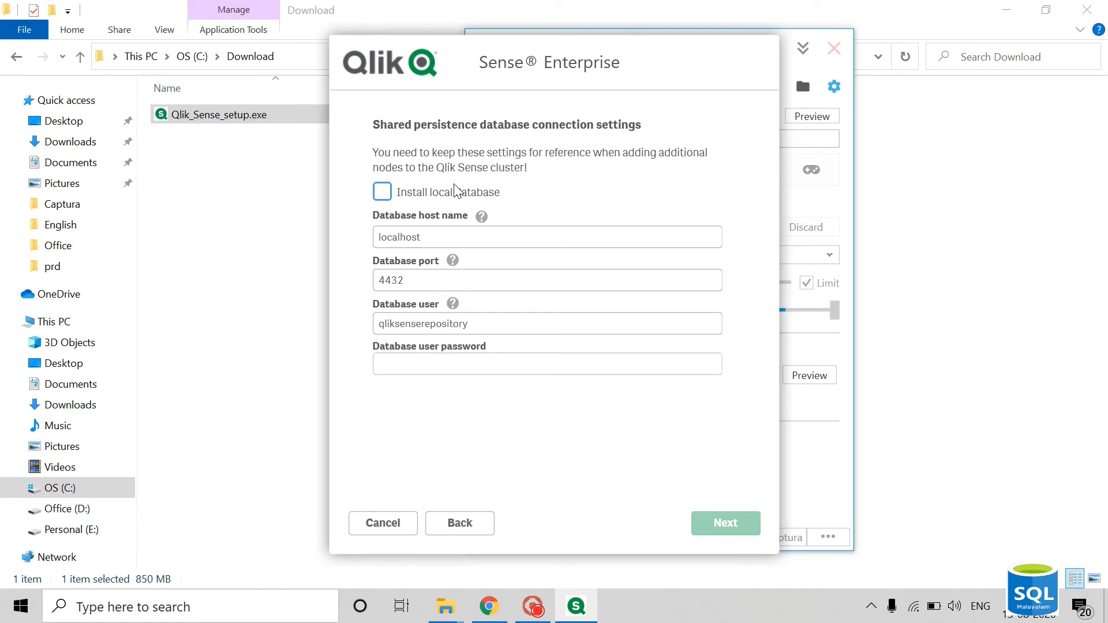
Enable installation of a local database in the shared persistence database connection settings.
left_click(384, 193)
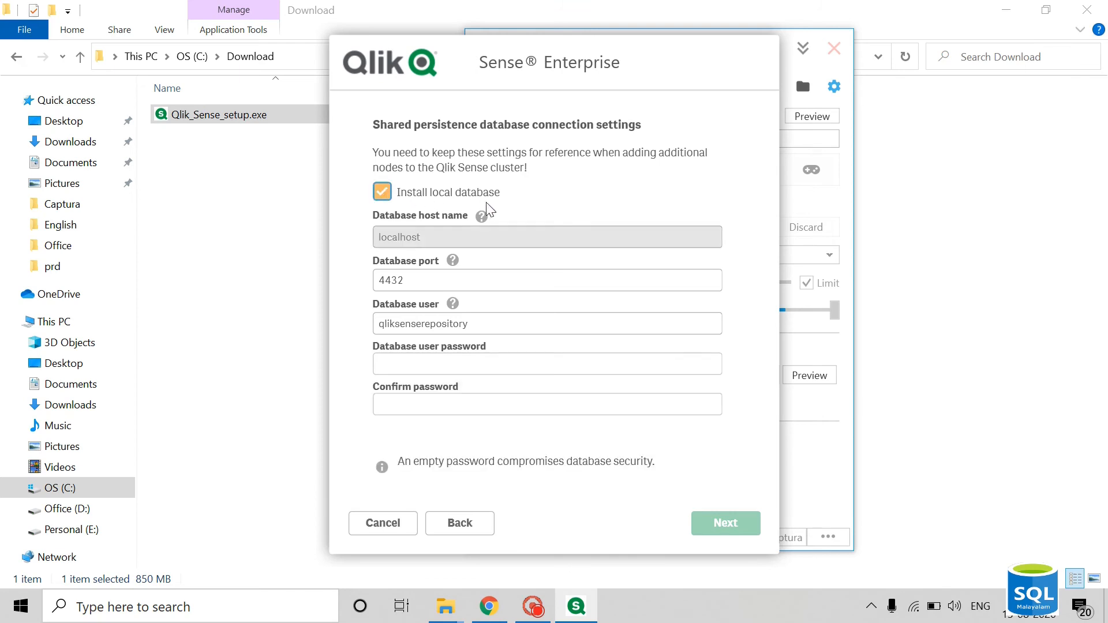
left_click(383, 195)
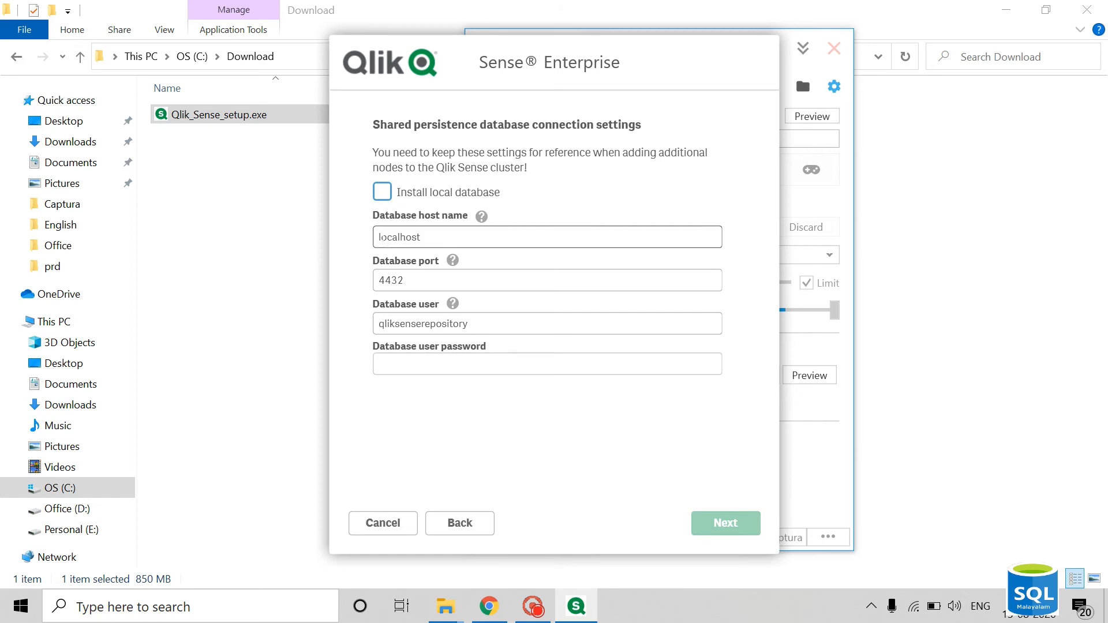
left_click(379, 237)
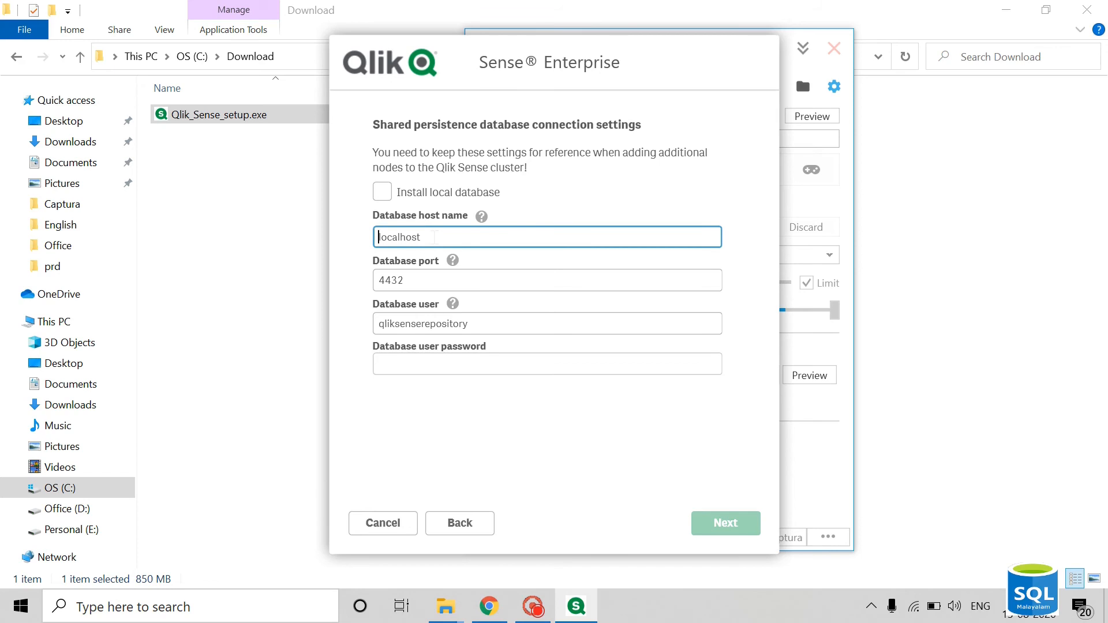
left_click(383, 192)
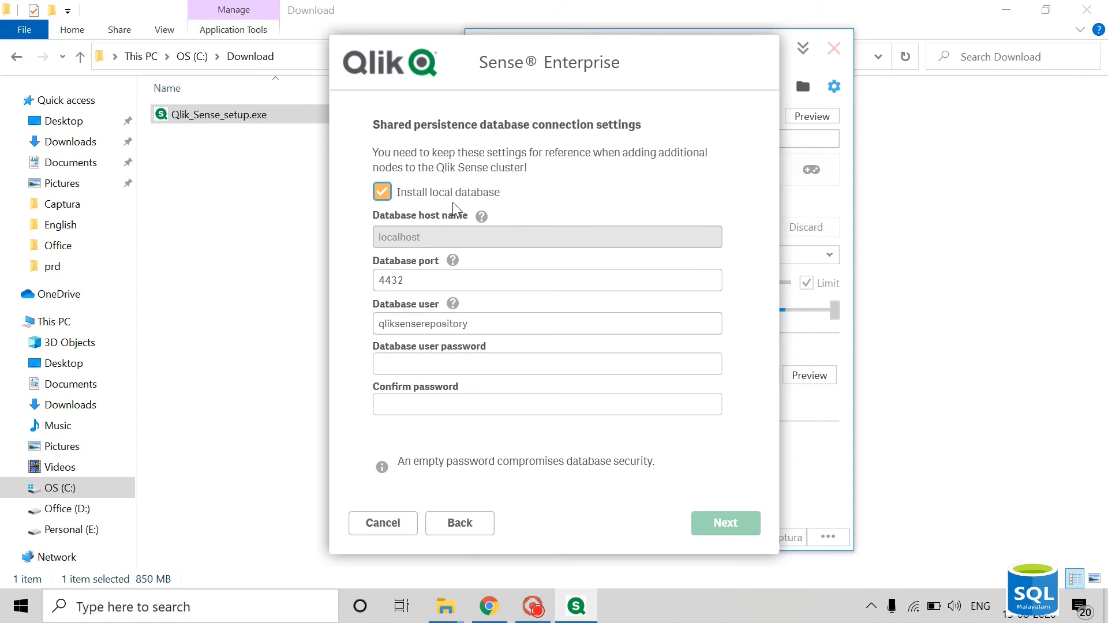
Keep database port 4432 and user qliksenserepository, fill in and confirm the database user password, and continue to the database configuration.
left_click(437, 280)
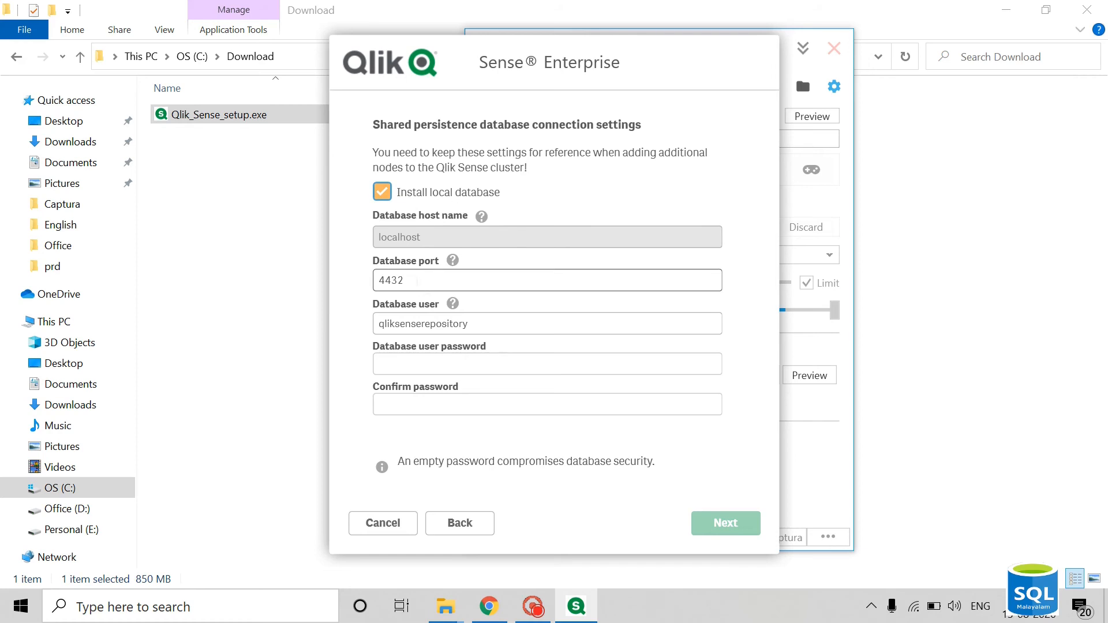
left_click(417, 281)
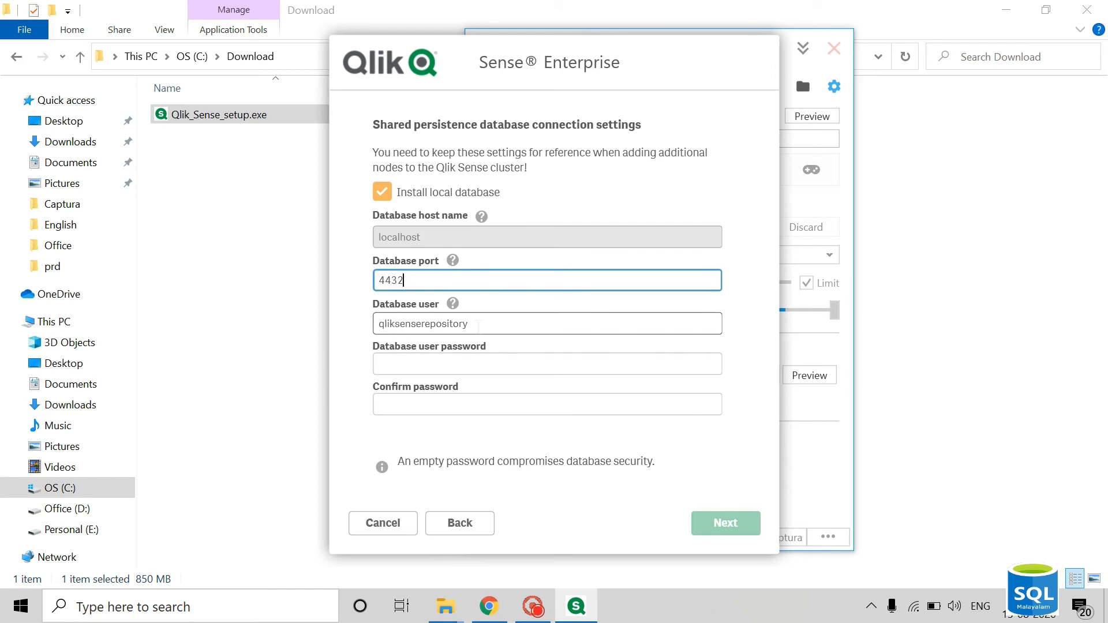
left_click(473, 327)
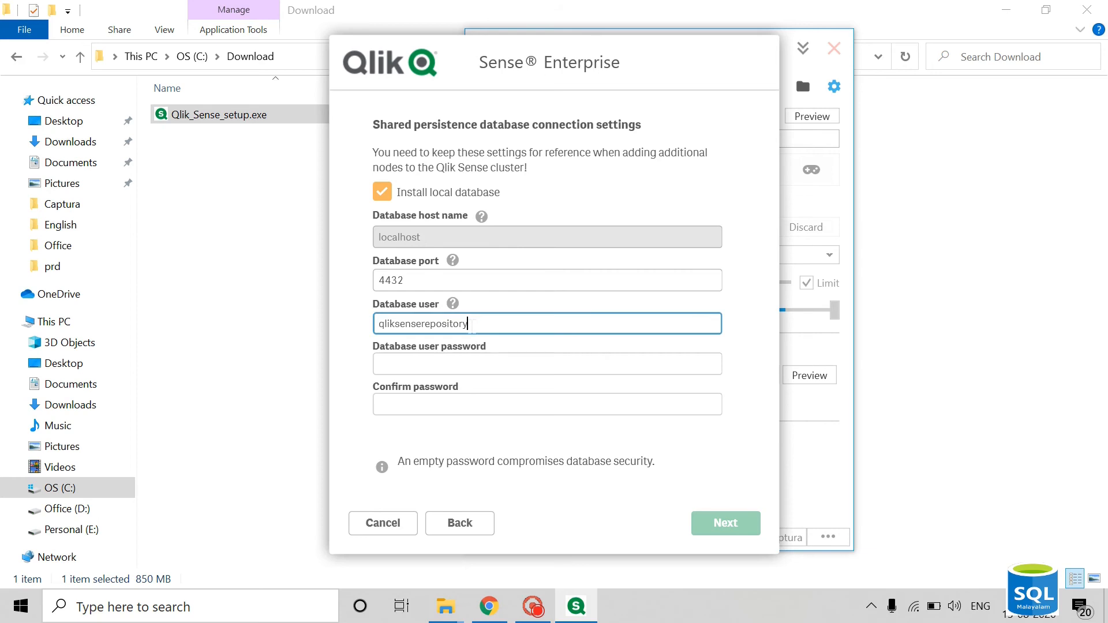
left_click(406, 364)
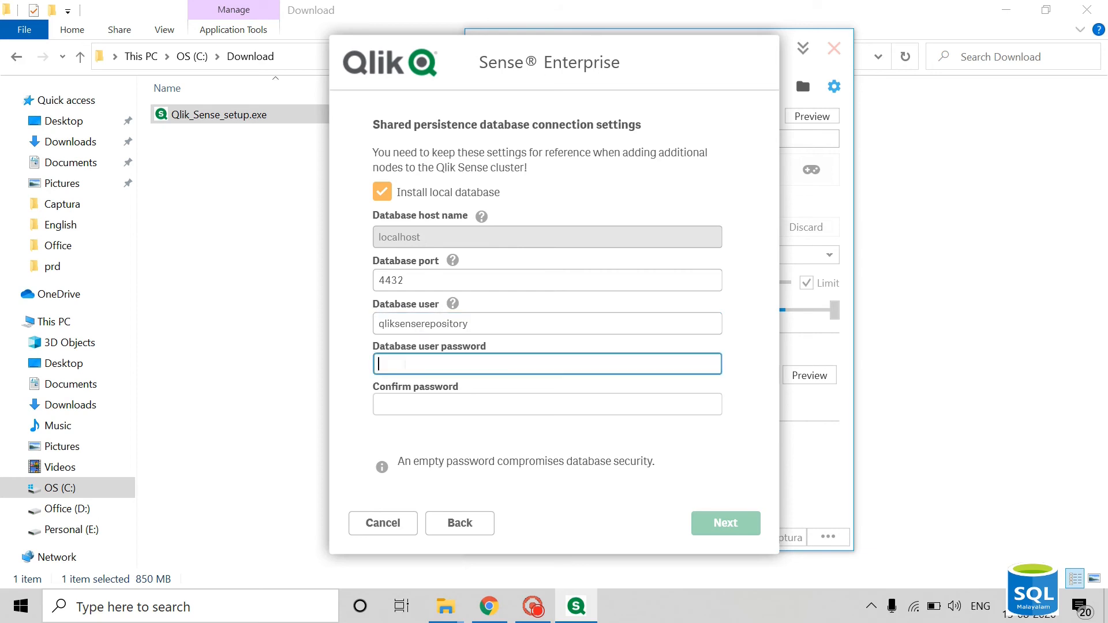
type("*******")
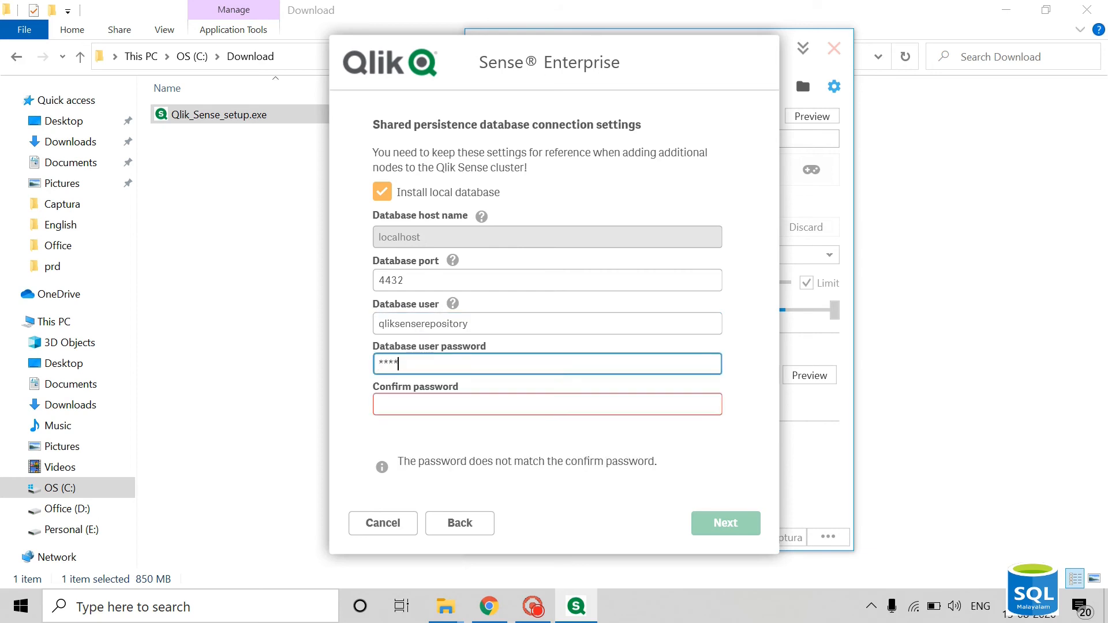
type("***")
left_click(421, 404)
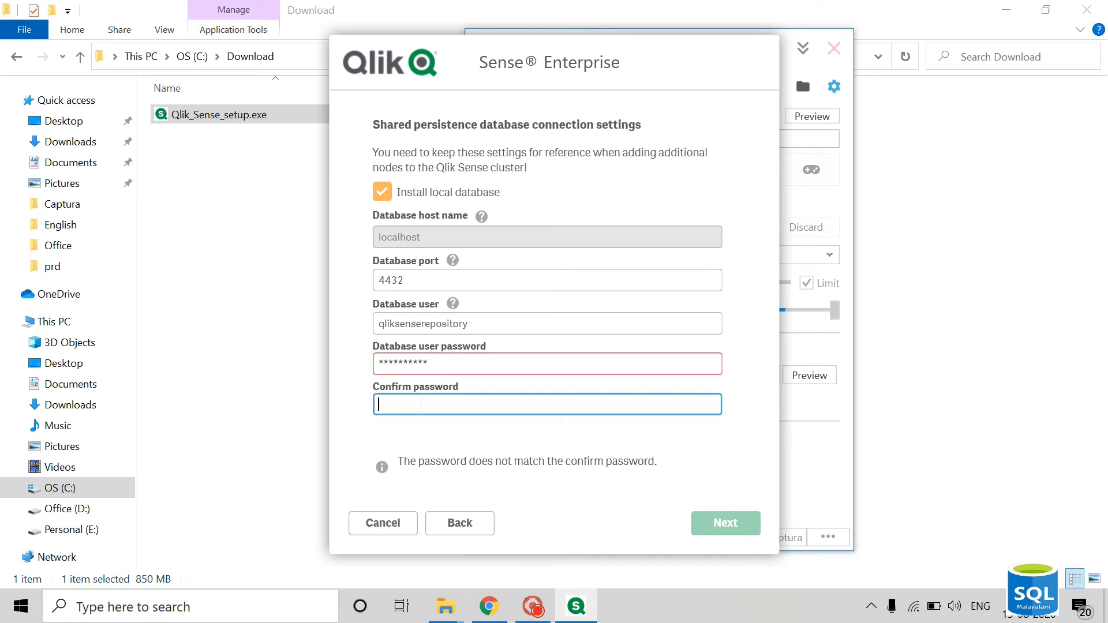
type("**********")
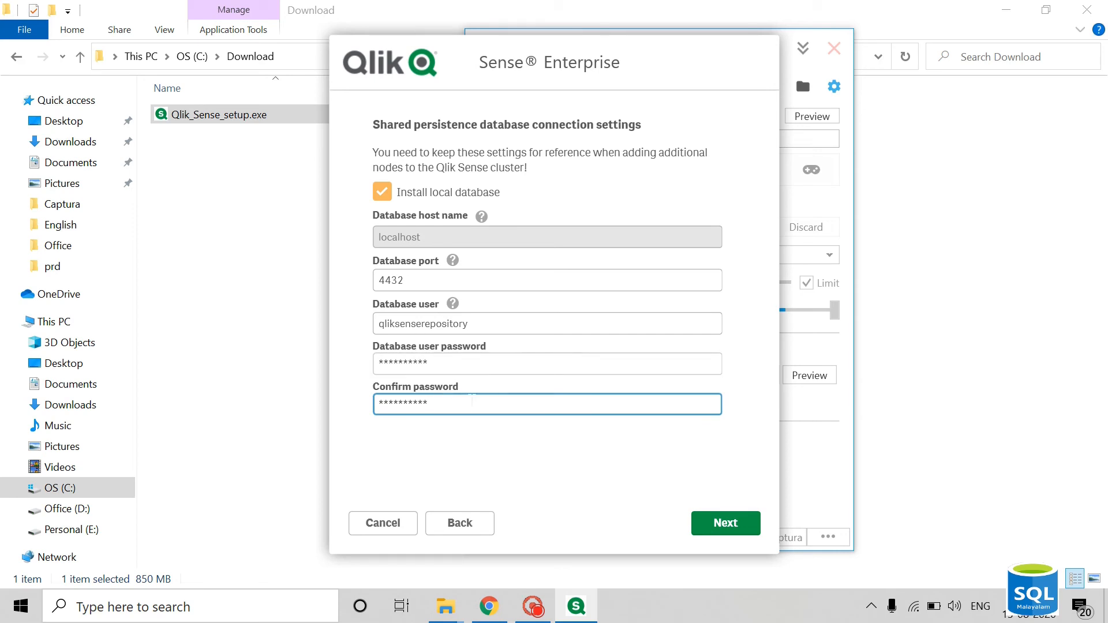
left_click(710, 528)
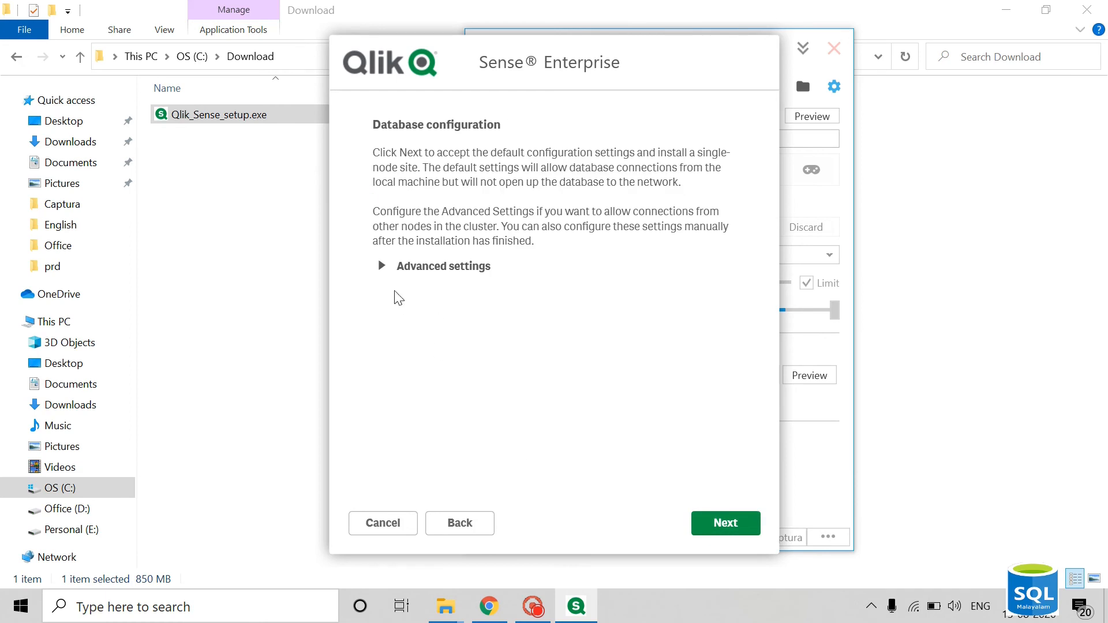
Expand the advanced database configuration settings and set the listen addresses to *.
left_click(381, 266)
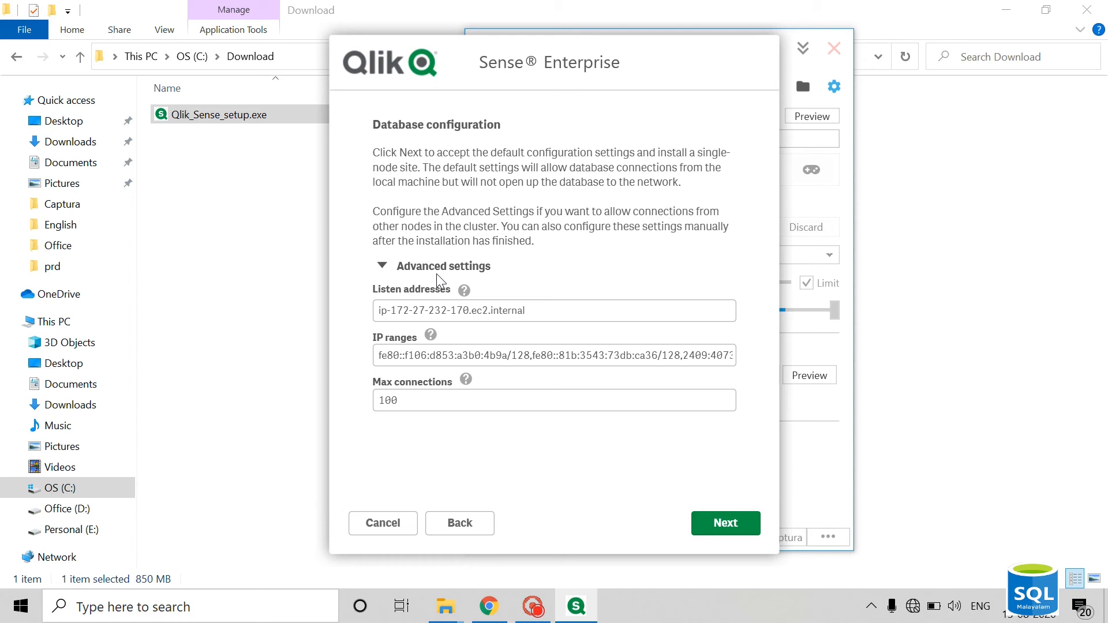
left_click(409, 309)
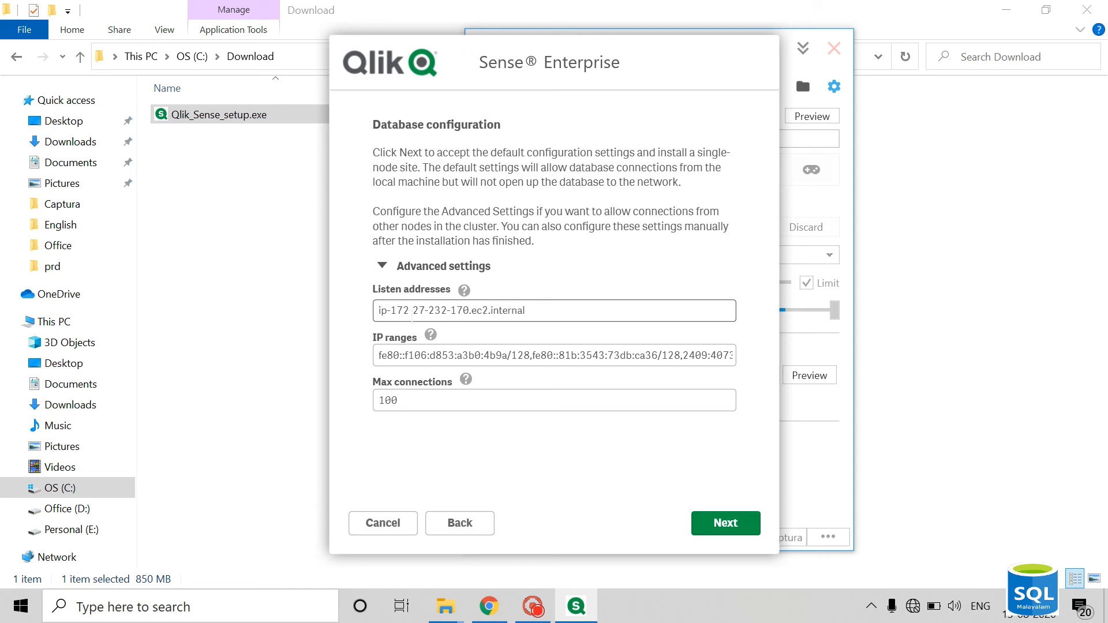
left_click_drag(525, 312, 353, 319)
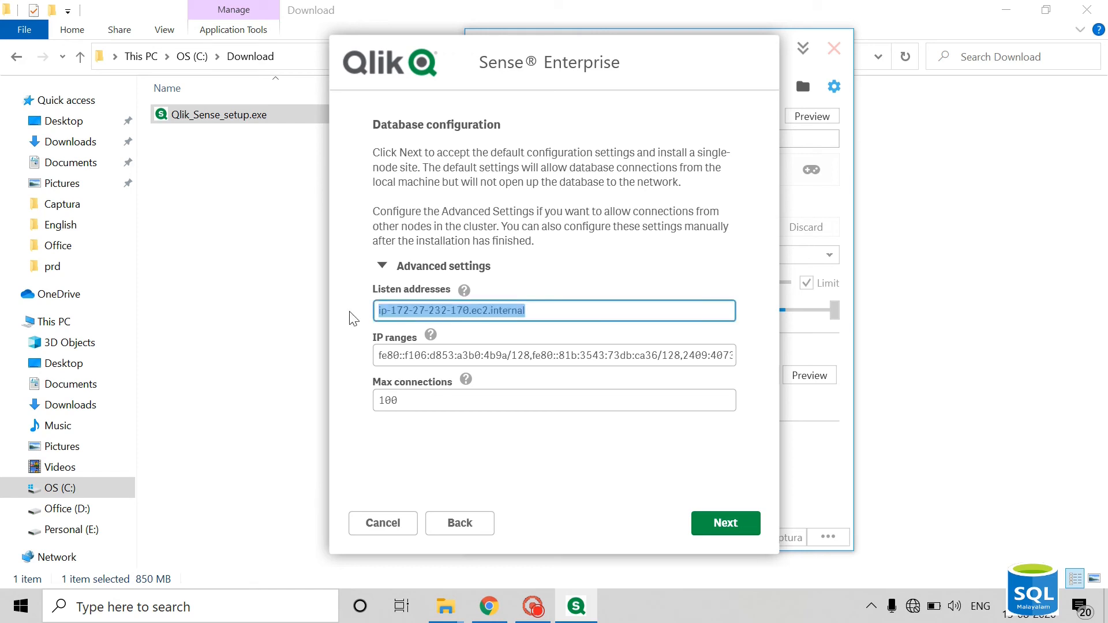
type("*")
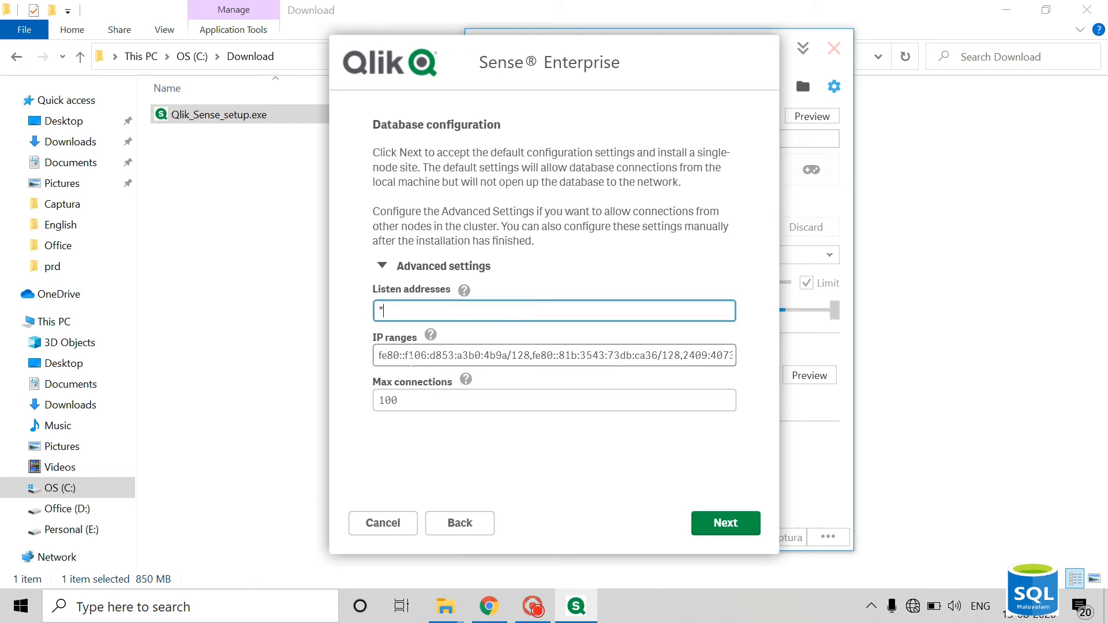
Set the IP ranges to 0.0.0.0/0, keep max connections at 100 and accept the database configuration.
left_click(415, 356)
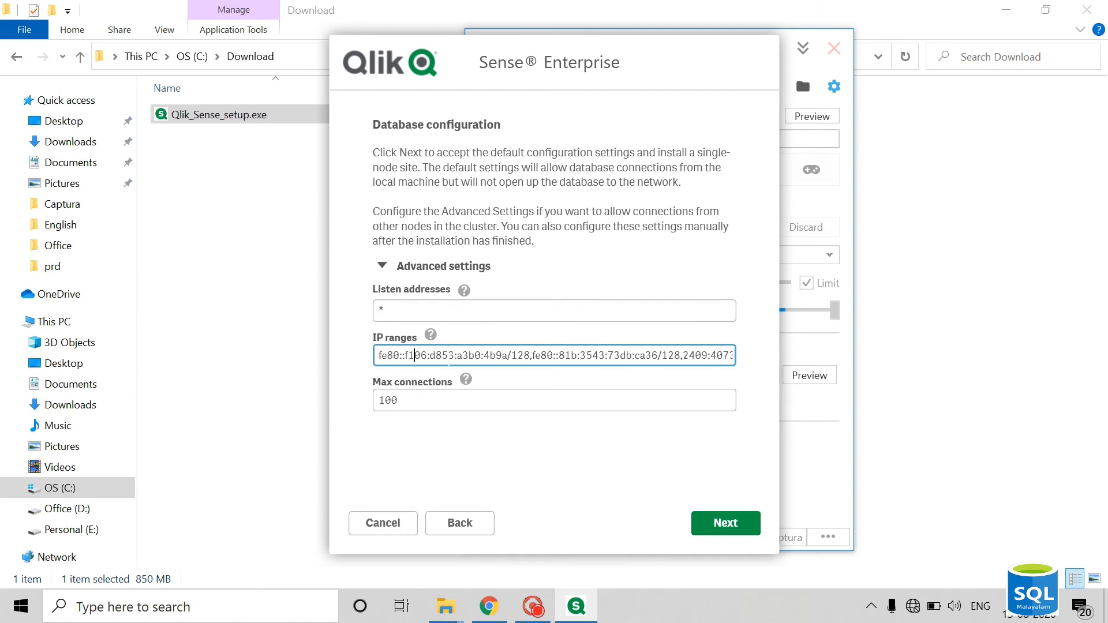
key("ctrl+a")
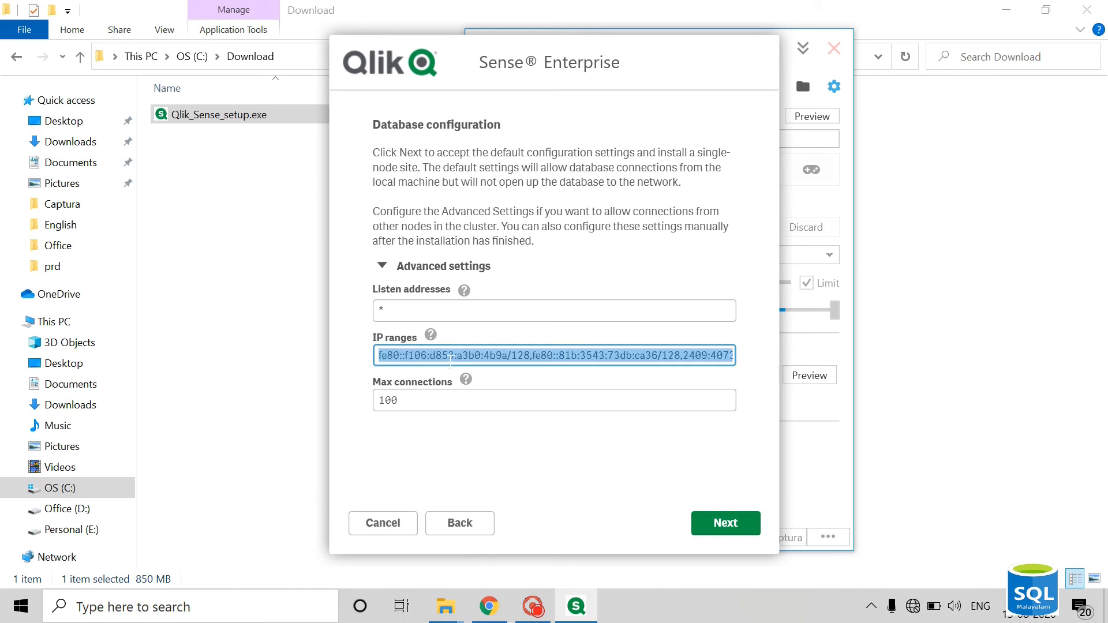
type("0")
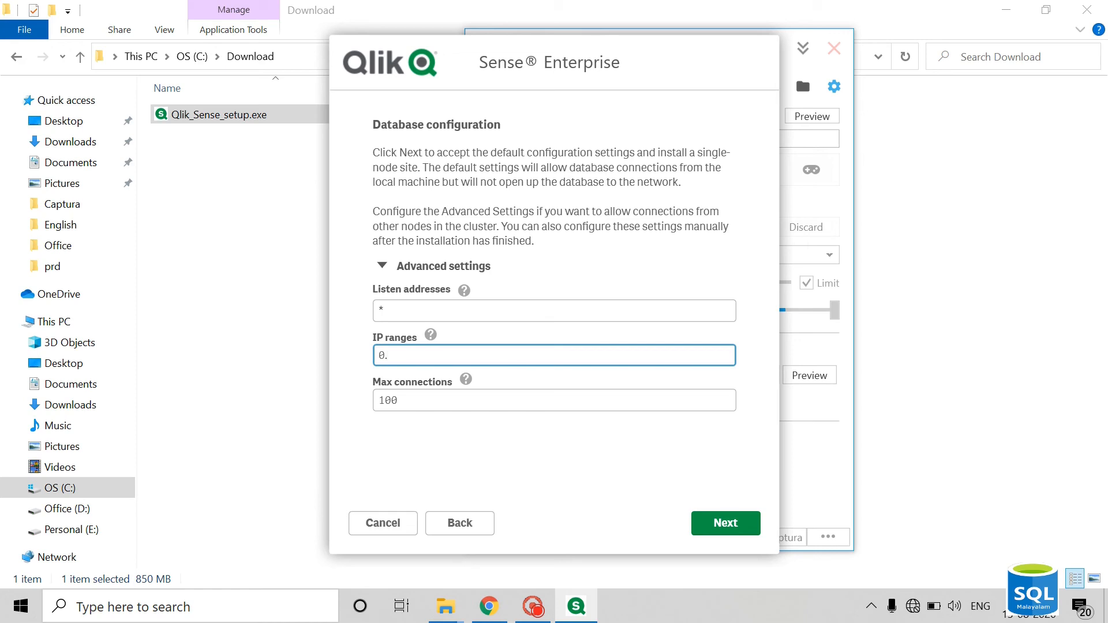
type(".0.0.0/0")
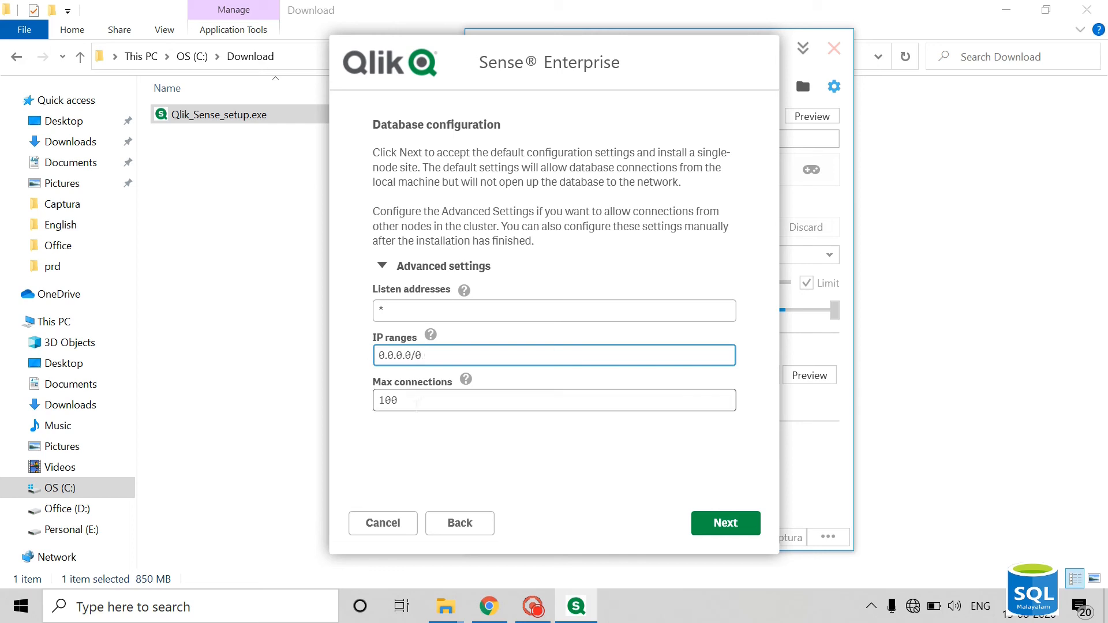
left_click(385, 407)
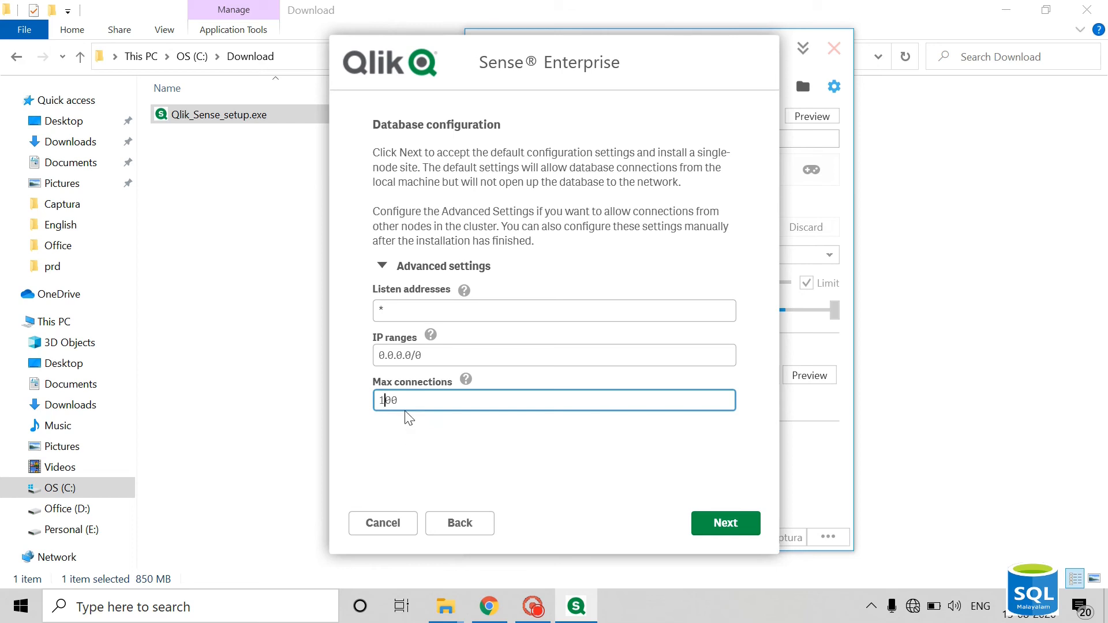
left_click(383, 266)
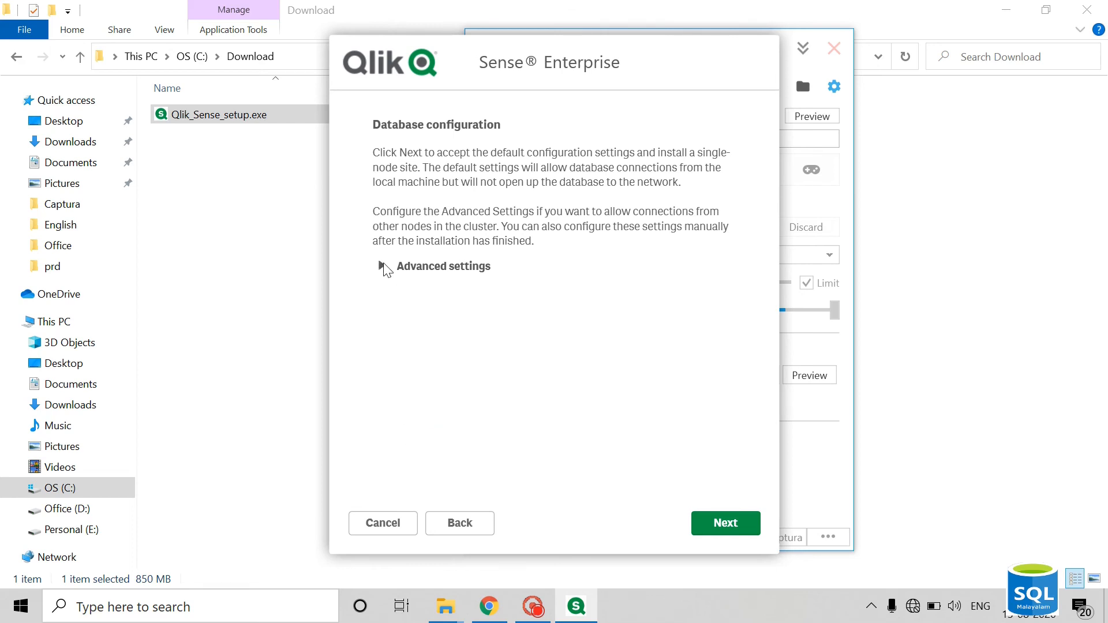
left_click(725, 523)
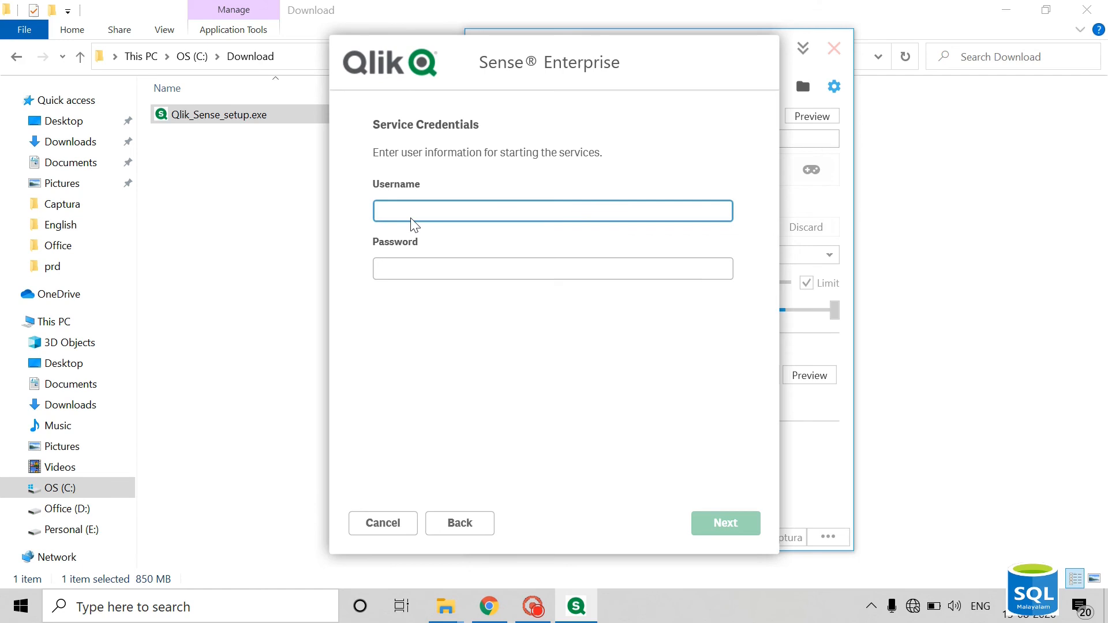
Enter ./quser as the service username, fill in the service account password and continue to the shared persistence storage settings.
type("quser")
left_click(407, 269)
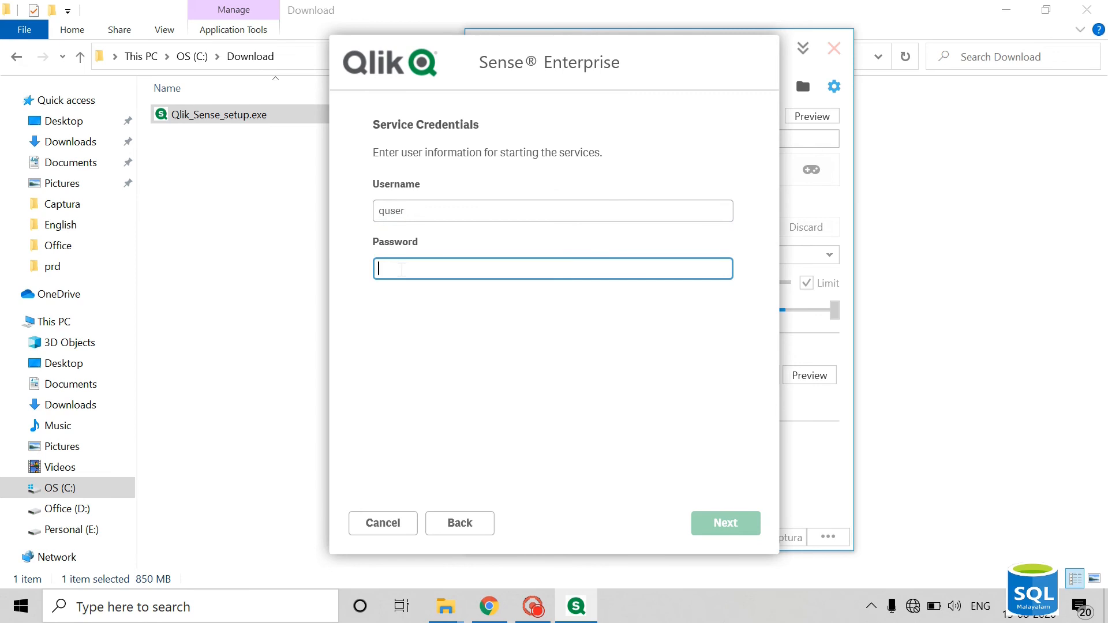
type("******")
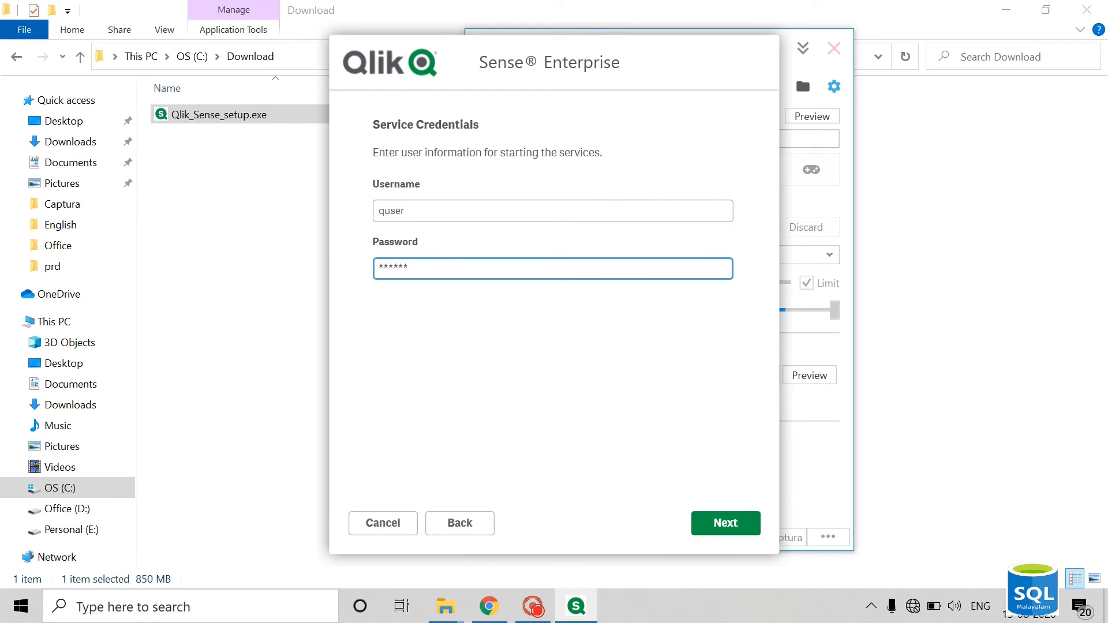
type("****")
left_click(377, 212)
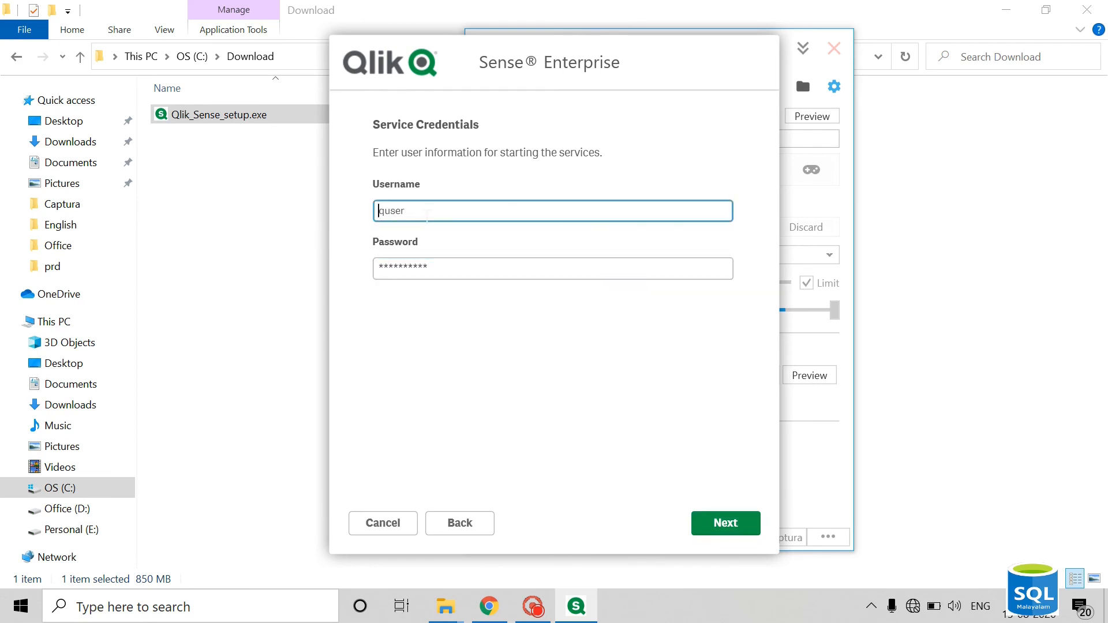
type("./")
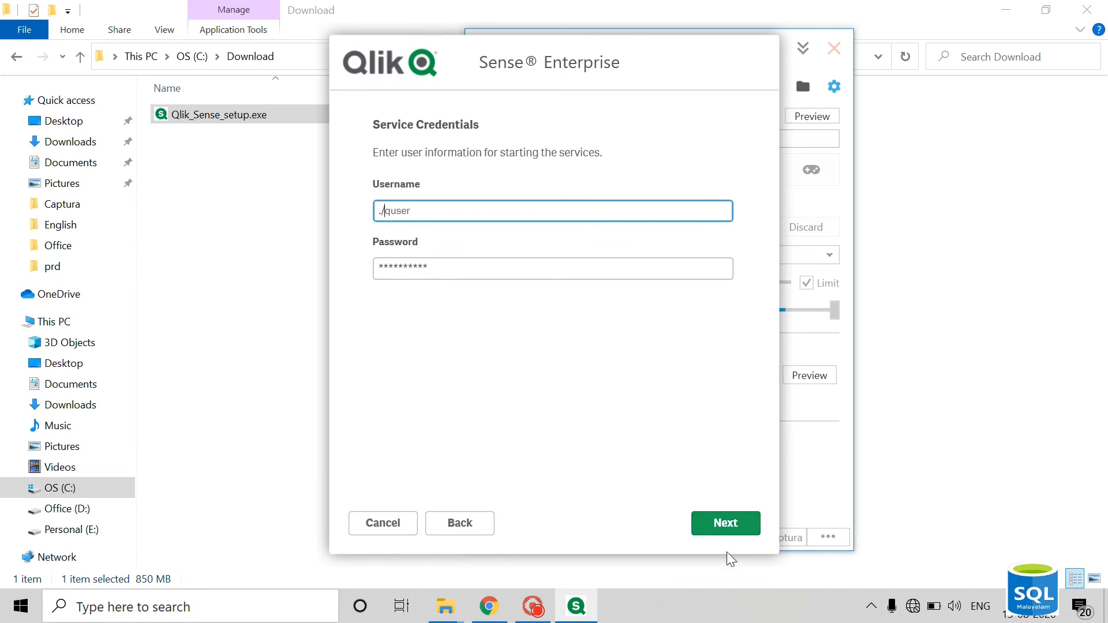
left_click(727, 525)
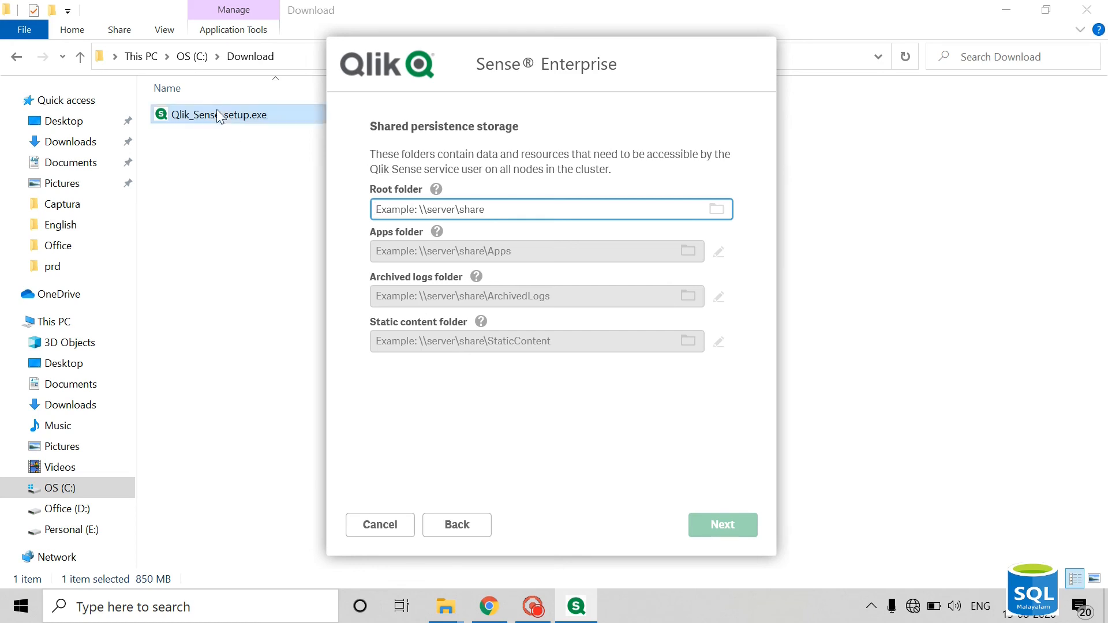
Switch to File Explorer and create a new folder named QlikSense Repo in the root of the C: drive.
left_click(192, 56)
right_click(280, 406)
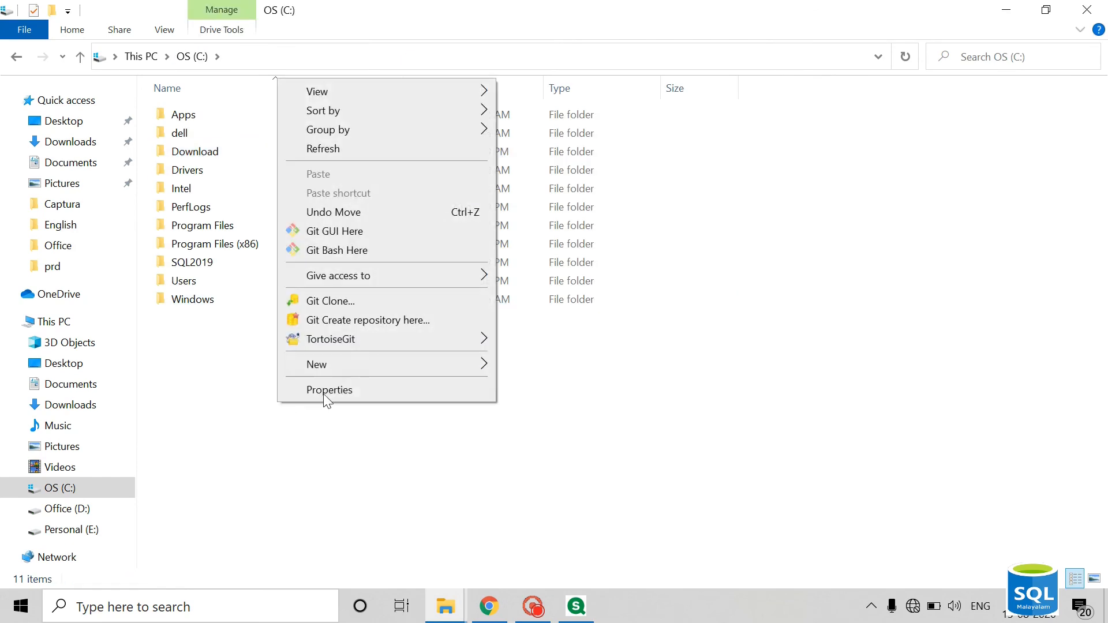
mouse_move(334, 365)
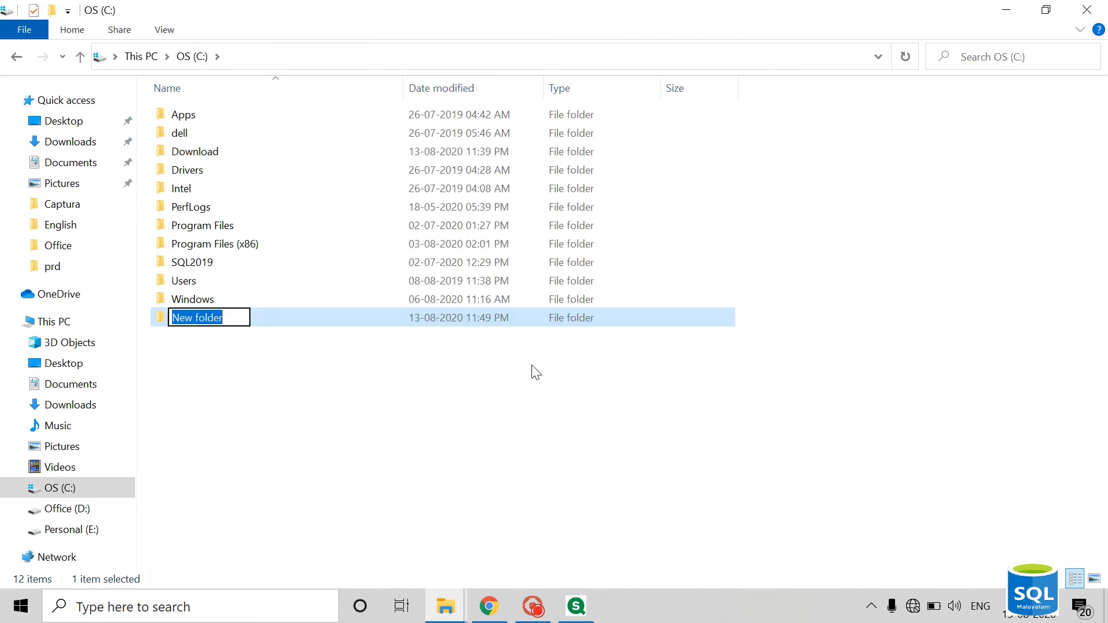
type("Qlik")
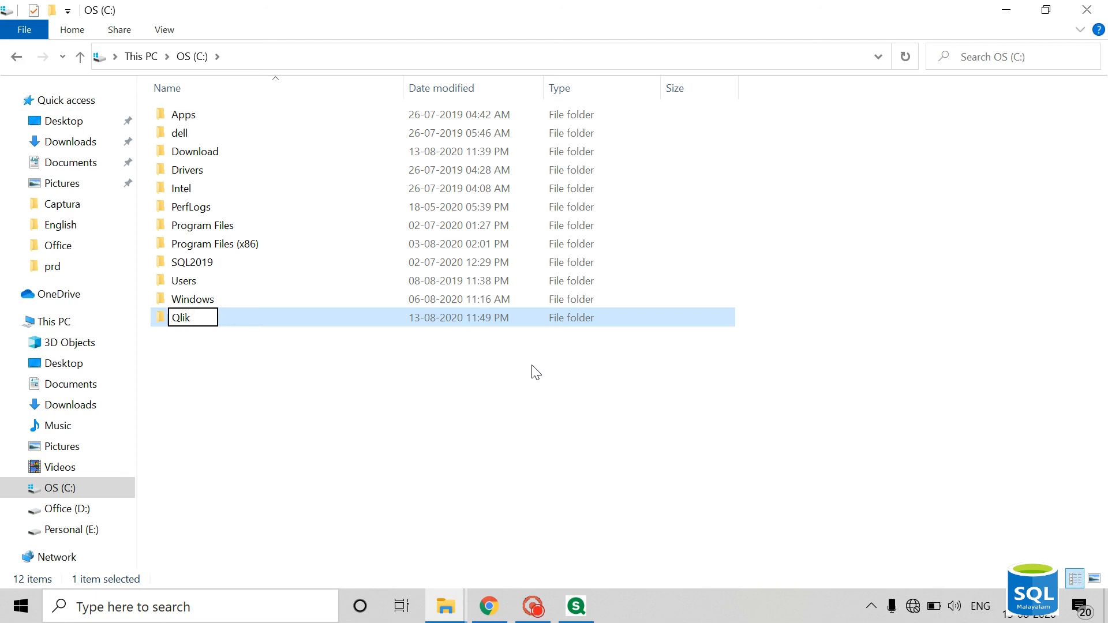
type("SE")
key("BackSpace")
type("ense ")
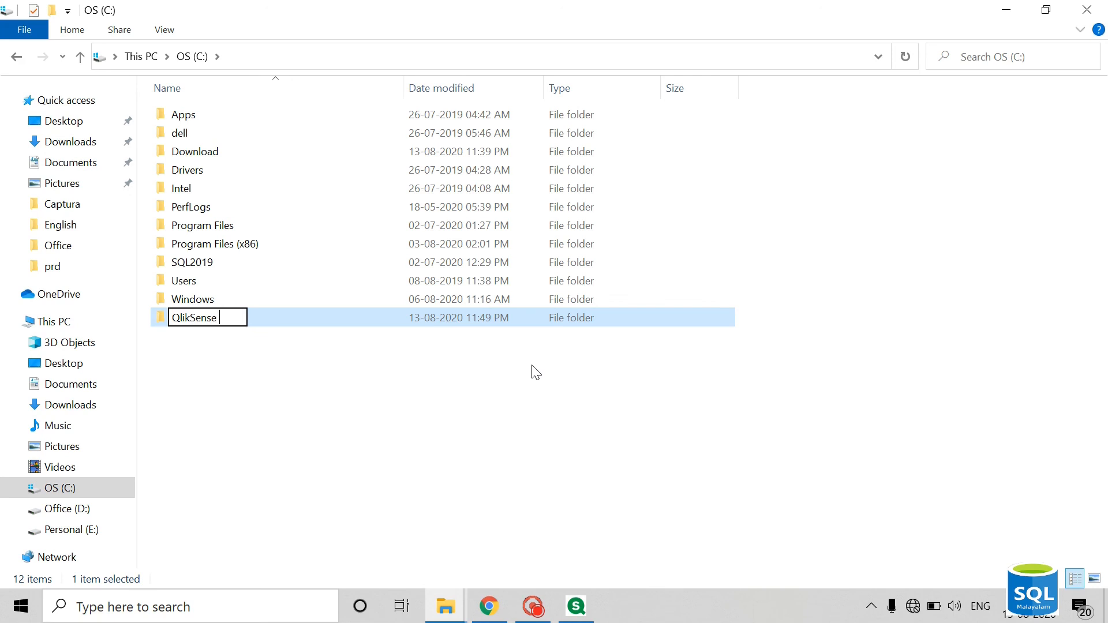
type("Repo")
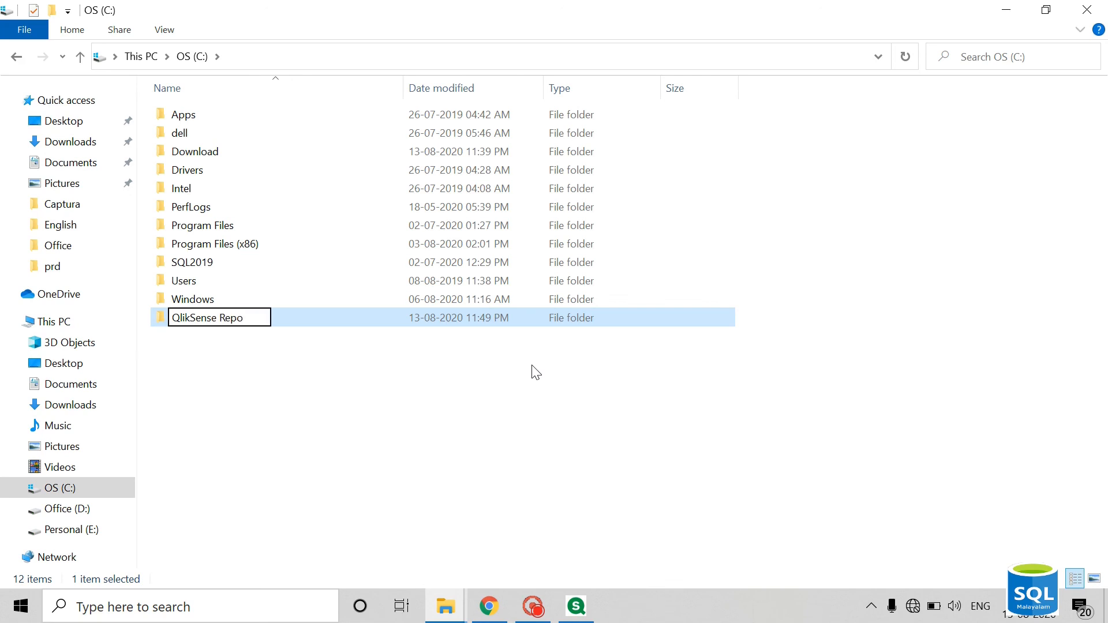
left_click(346, 381)
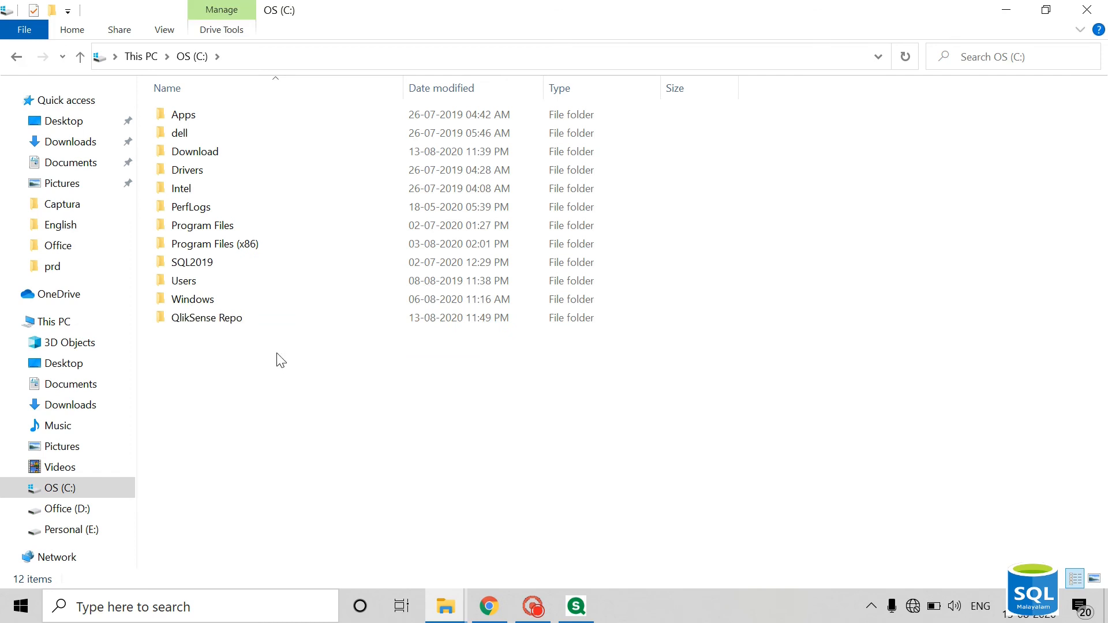
Open the sharing properties of the QlikSense Repo folder, close them and select the folder again.
right_click(237, 314)
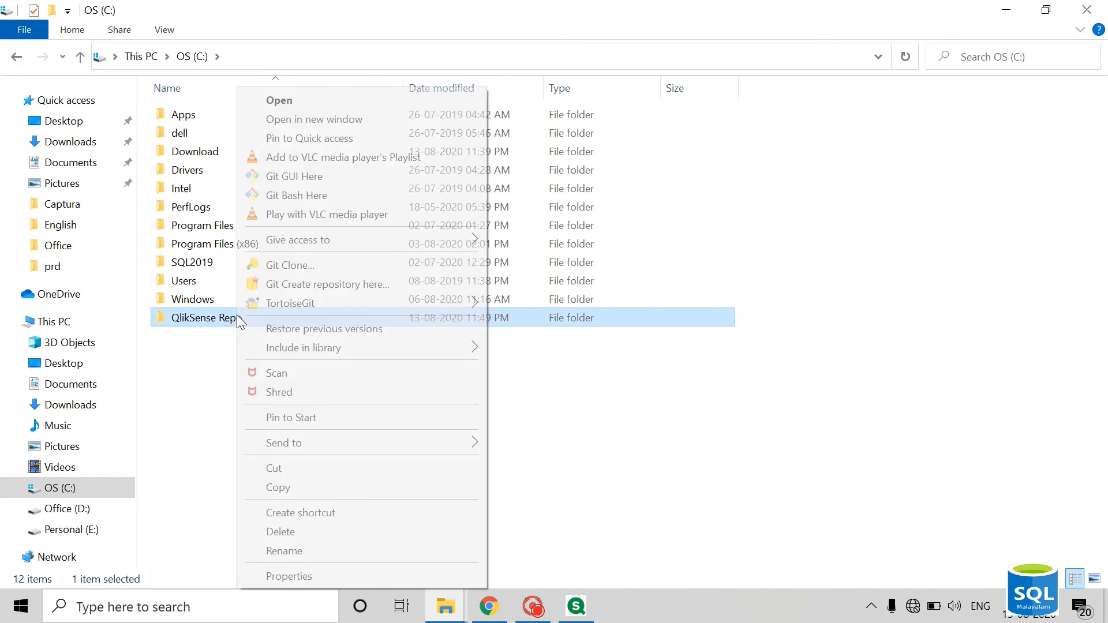
left_click(289, 576)
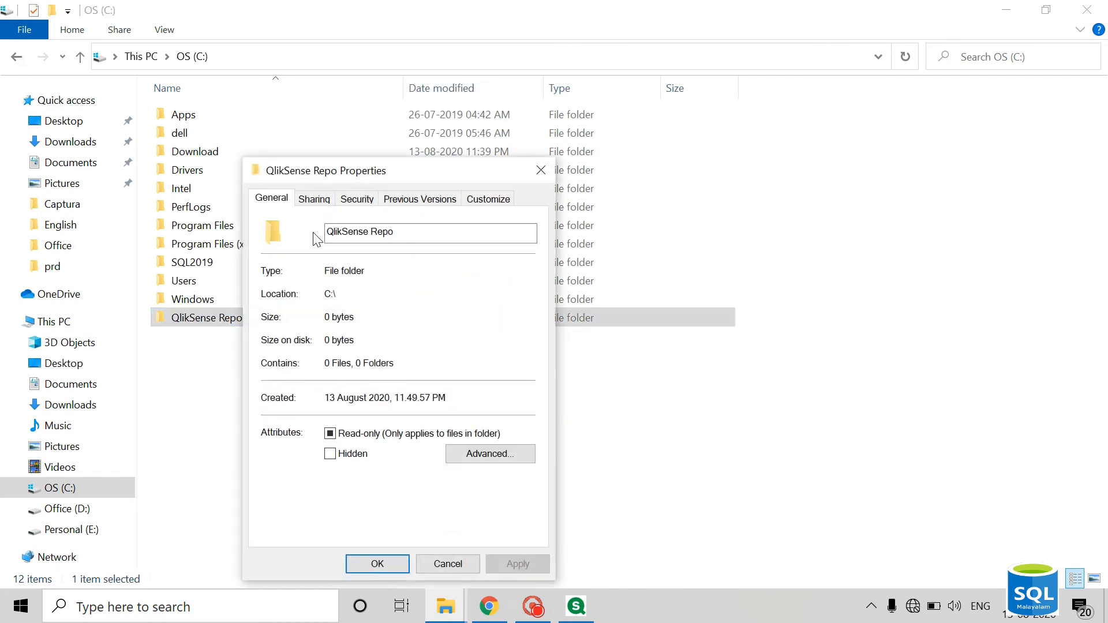
left_click(315, 202)
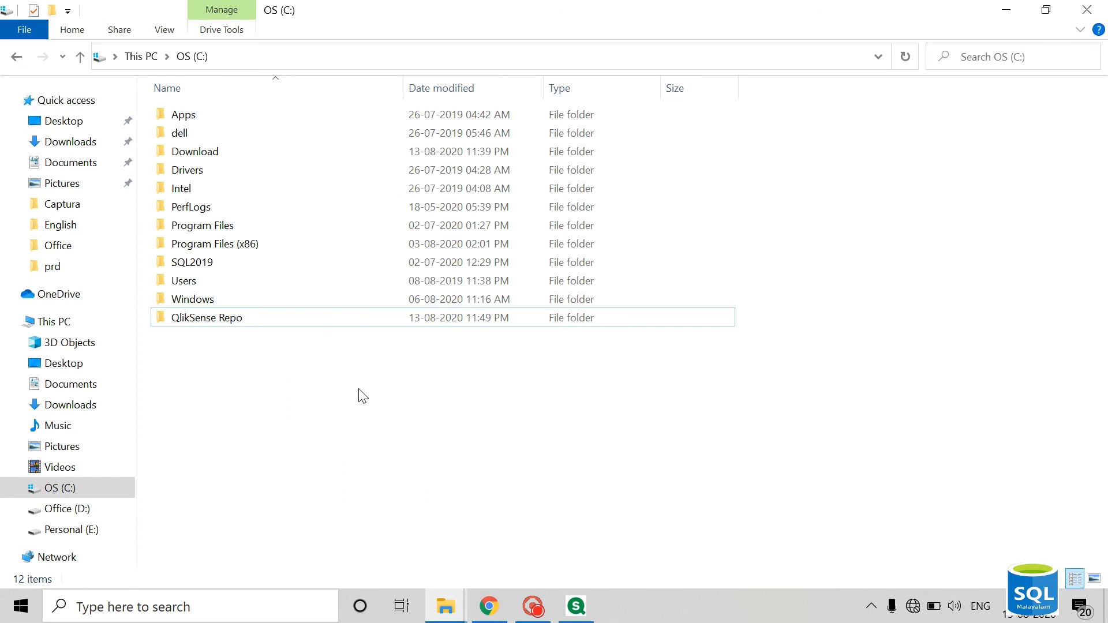
left_click(237, 325)
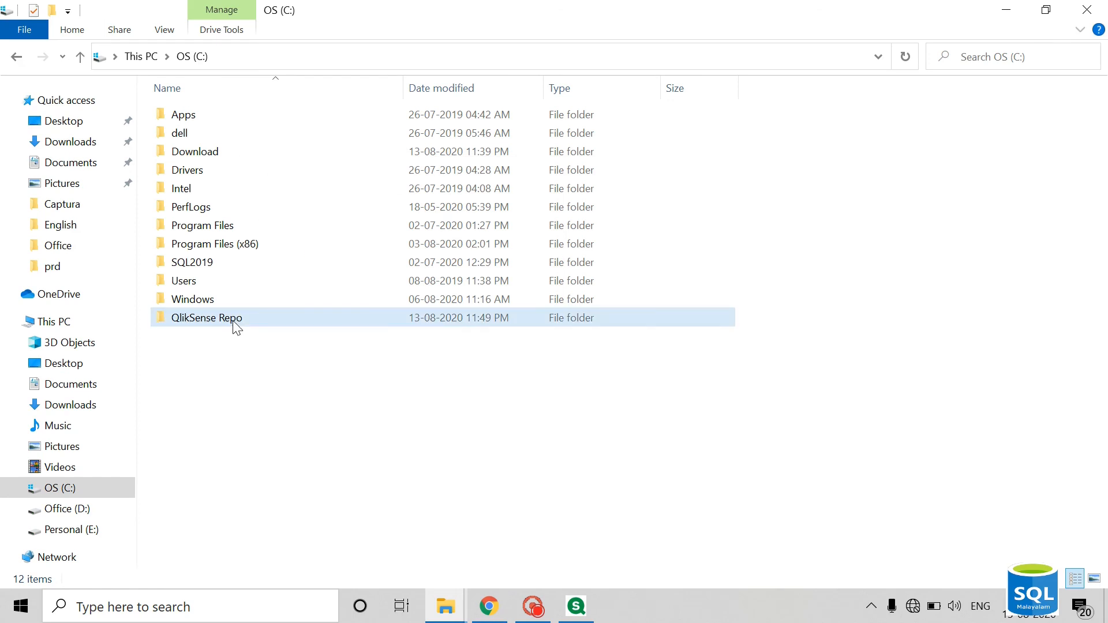
left_click(237, 327)
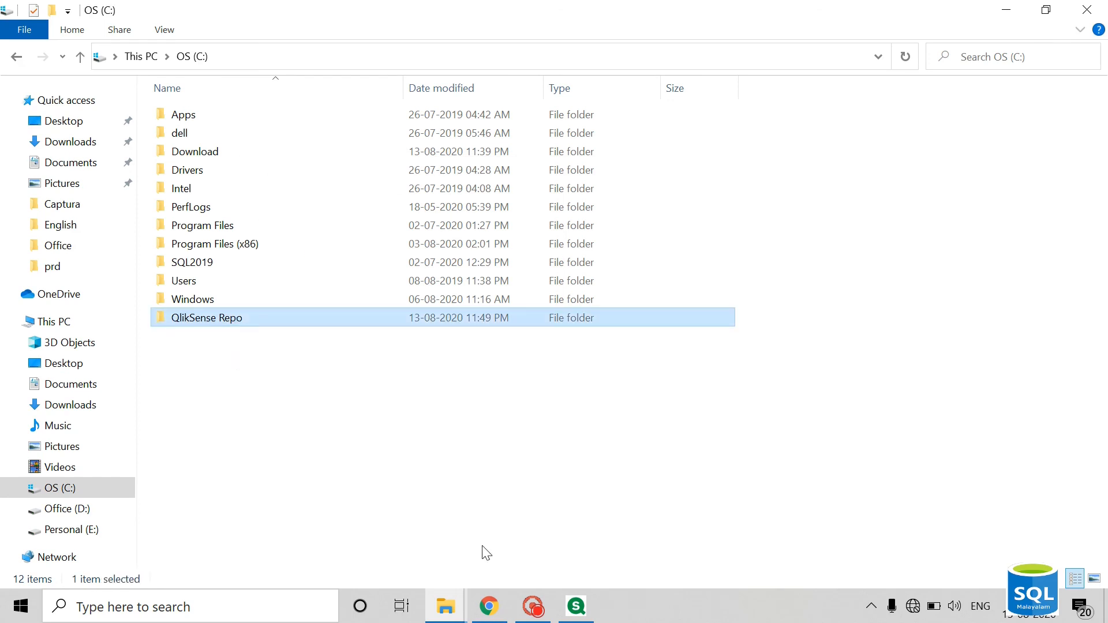
Switch to the Qlik Sense installer, set the shared persistence root folder to \\QlikSense Repo\share and continue to centralized logging.
mouse_move(576, 606)
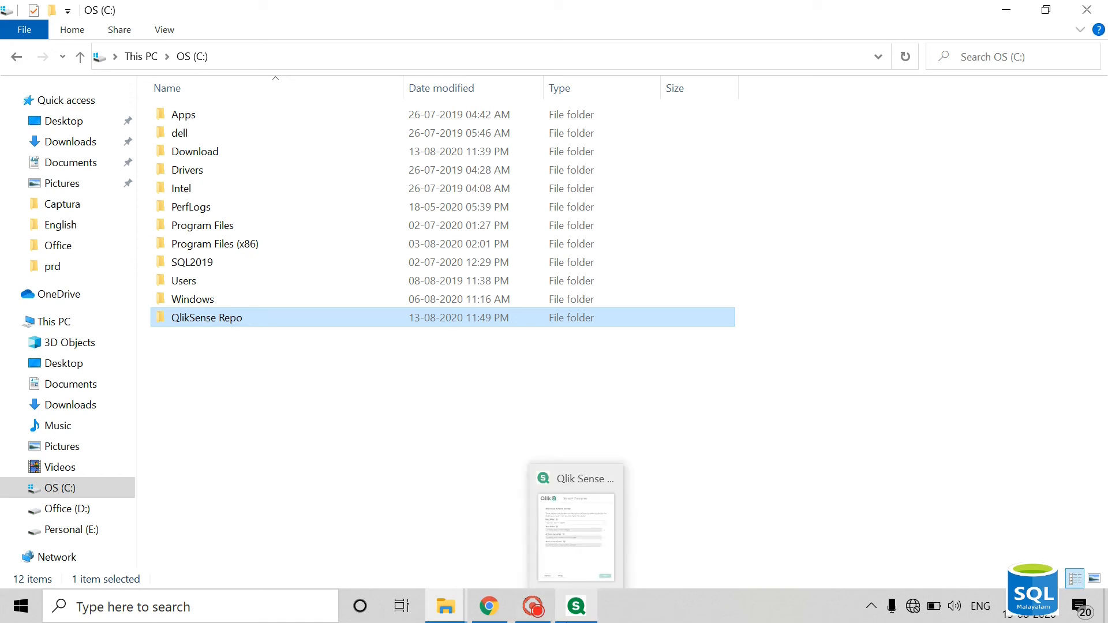
left_click(575, 605)
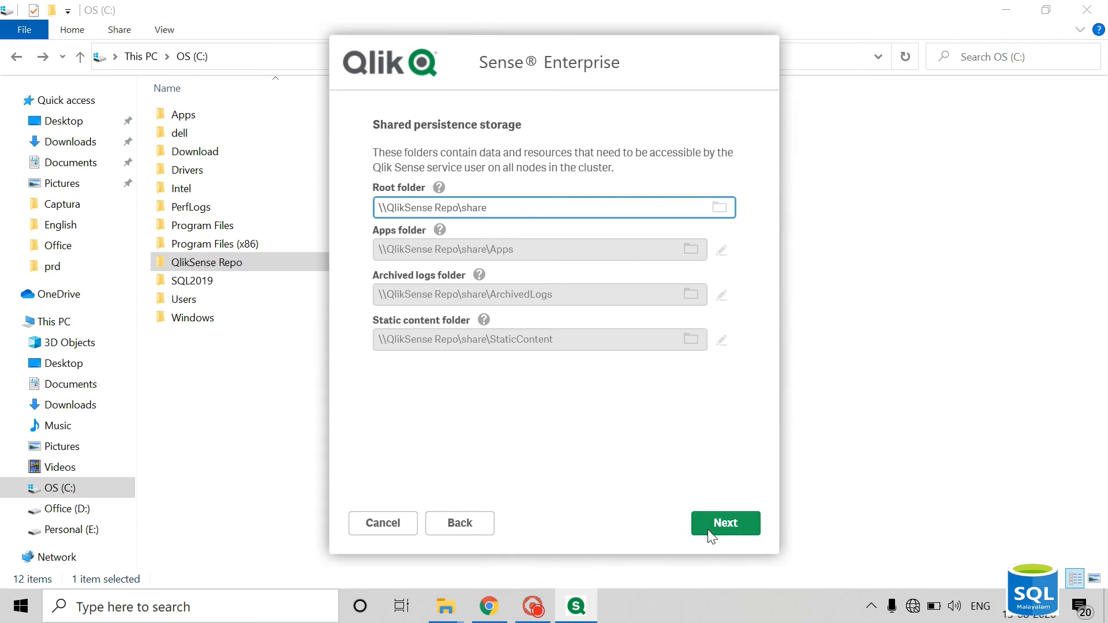
left_click(729, 528)
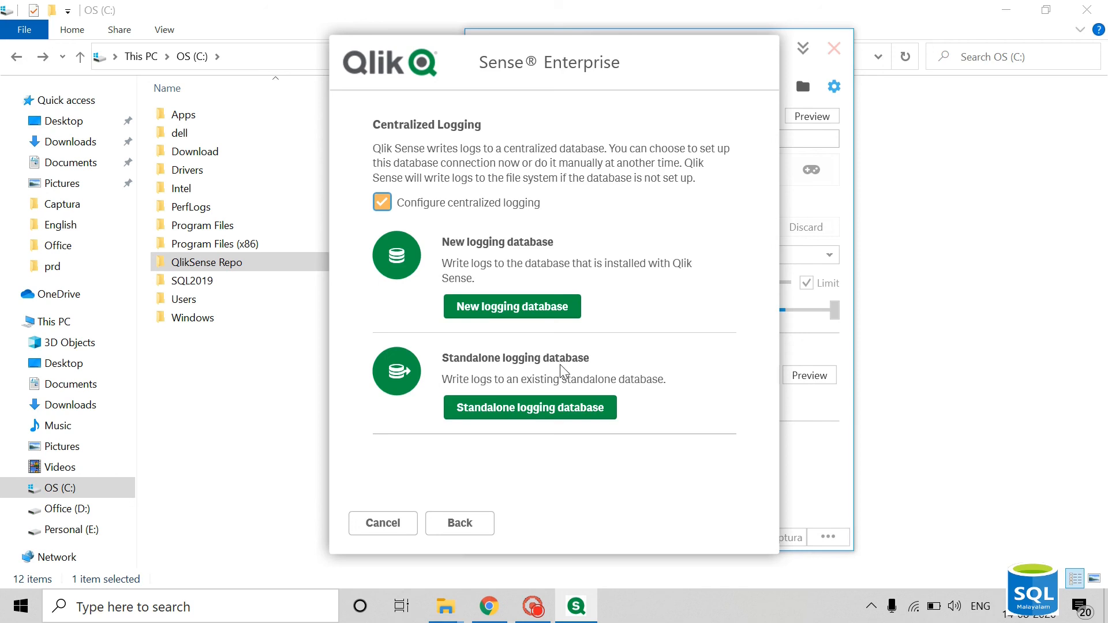
Configure centralized logging with a new logging database and accept C:\Program Files\Qlik\Sense as the installation location.
left_click(475, 310)
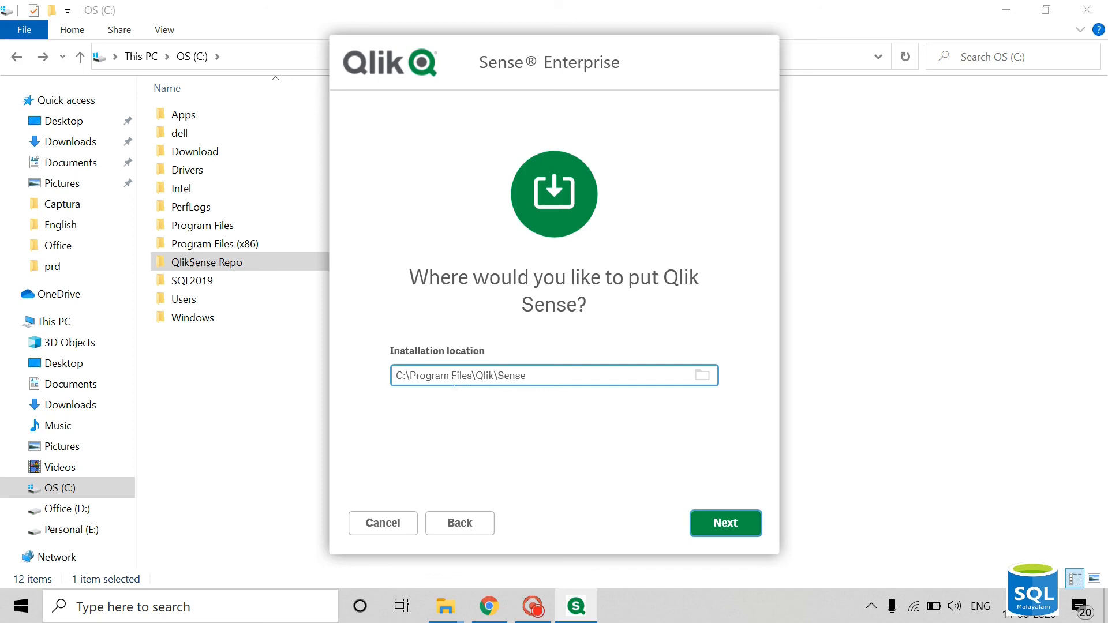
left_click(703, 529)
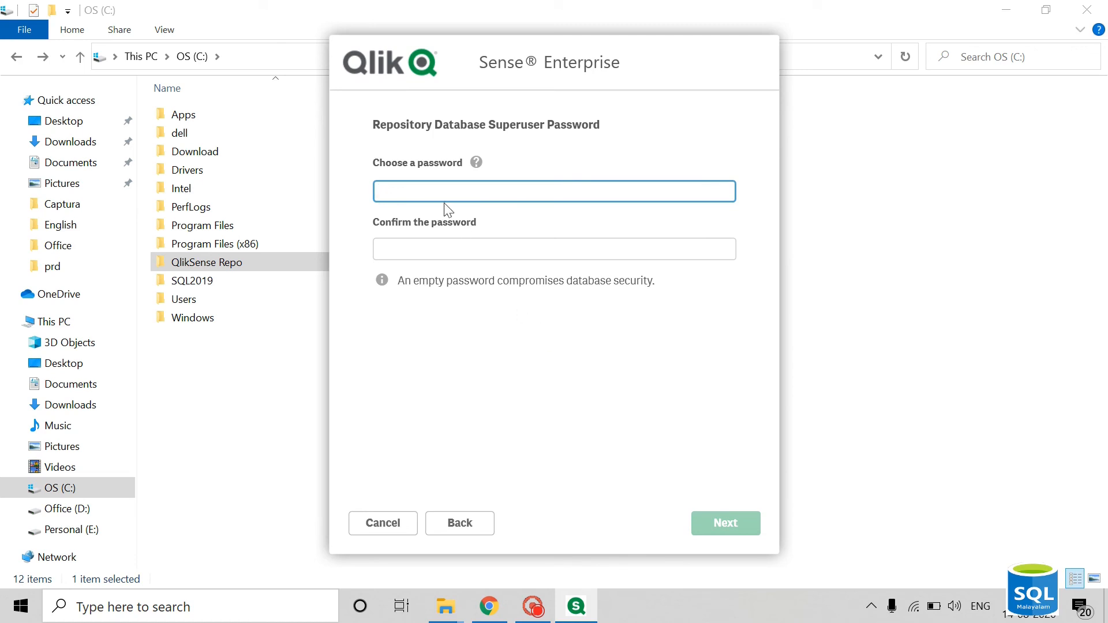
Enter and confirm the repository database superuser password, and continue to the ready-to-install options.
type("*******")
key("Tab")
type("*******")
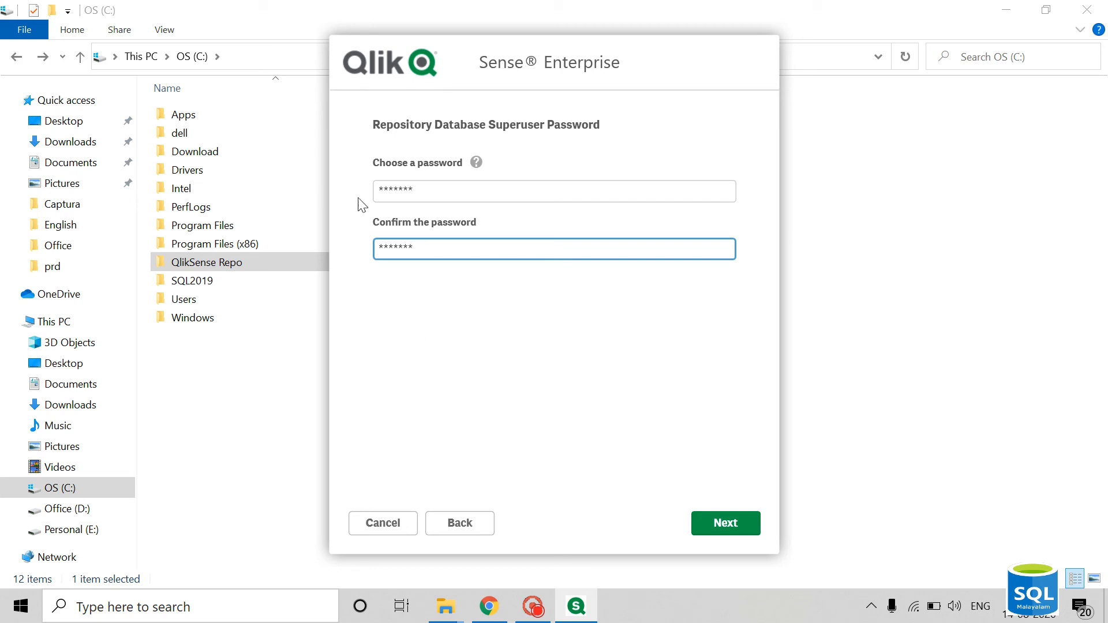
left_click(720, 522)
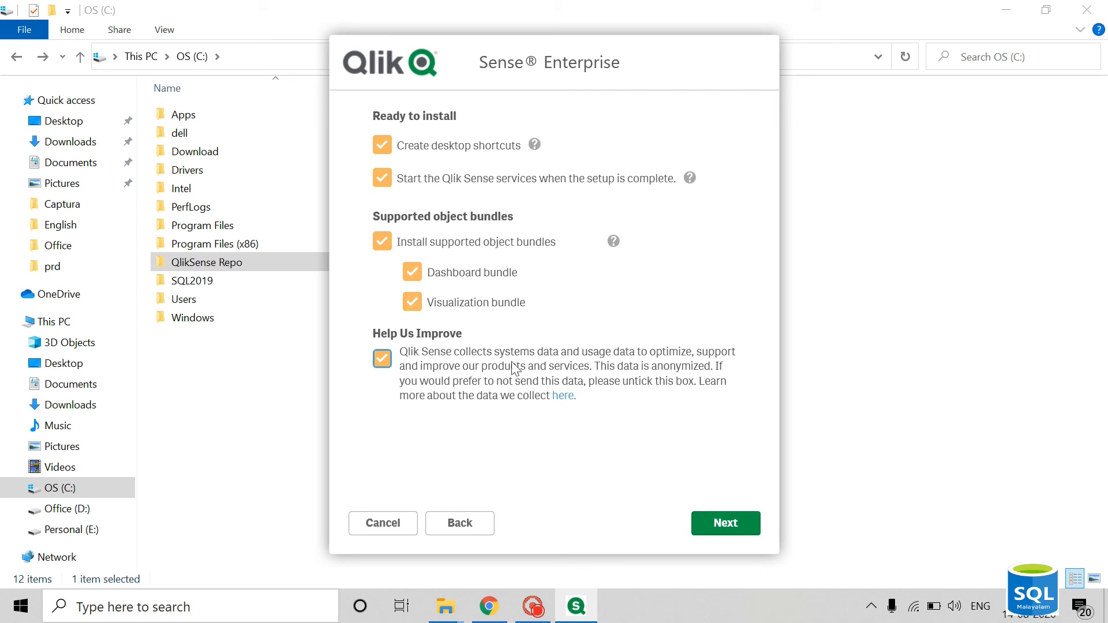
Keep the shortcut, service start and object bundle options enabled, accept the object bundle license agreement and start the installation.
left_click(709, 529)
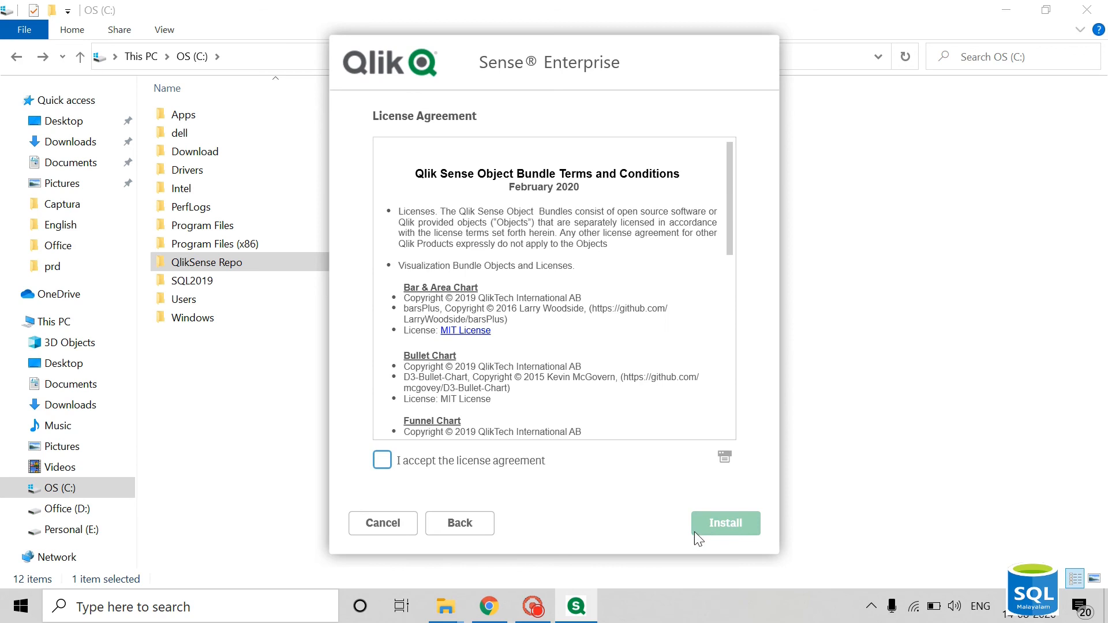
left_click(381, 460)
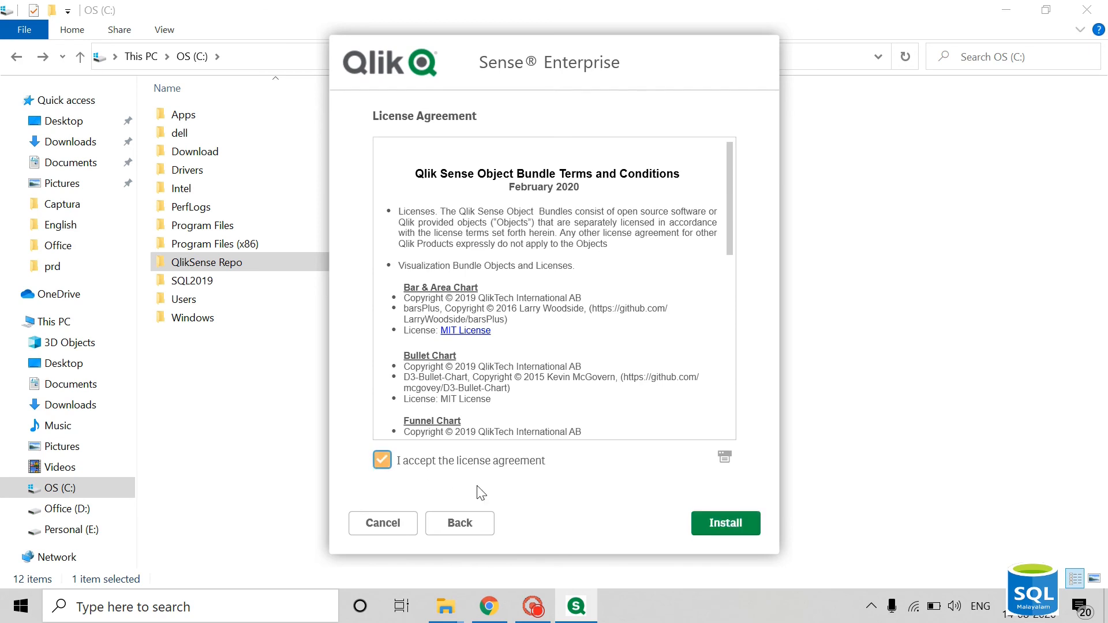
left_click(708, 525)
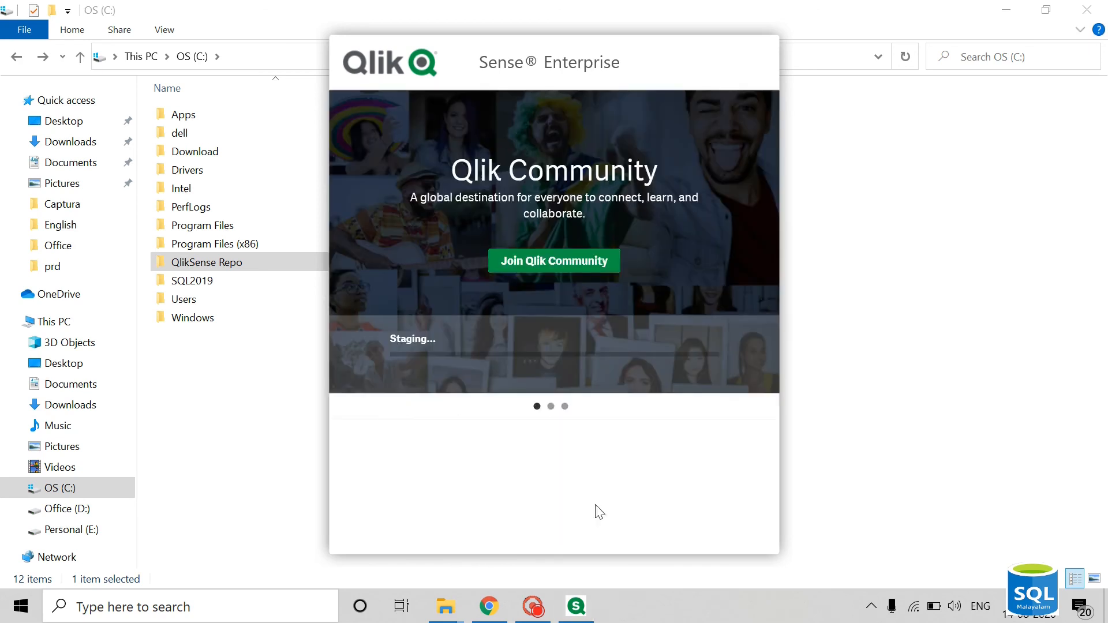